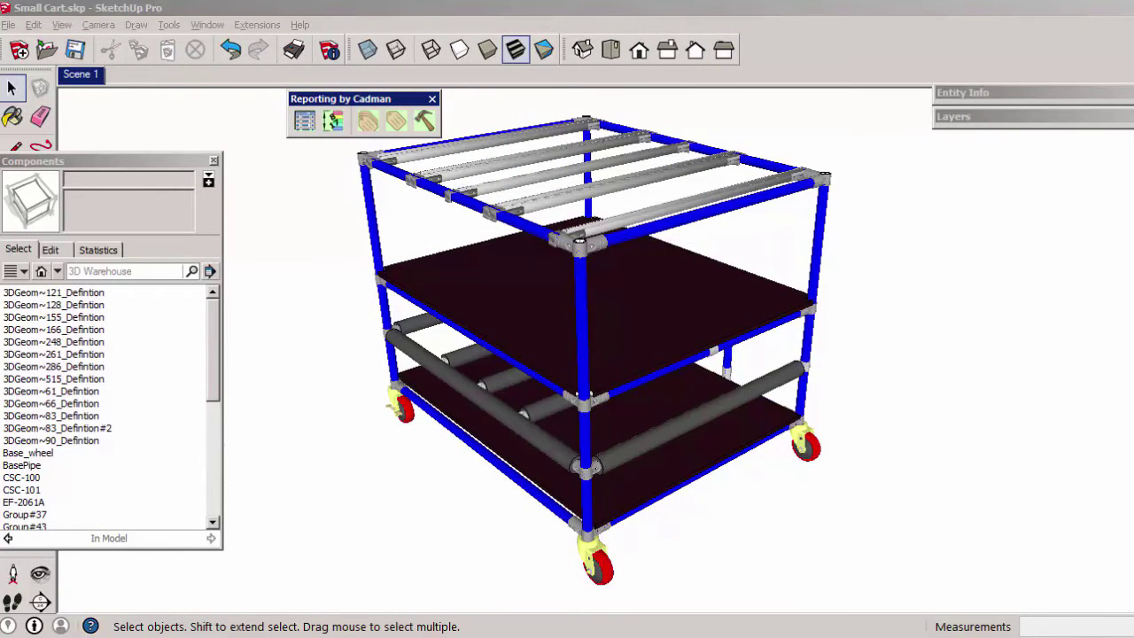
Open CMReports sample SIMPLE header .csv in Excel and AutoFit columns A–F
{"action": "key", "text": "alt+Tab"}
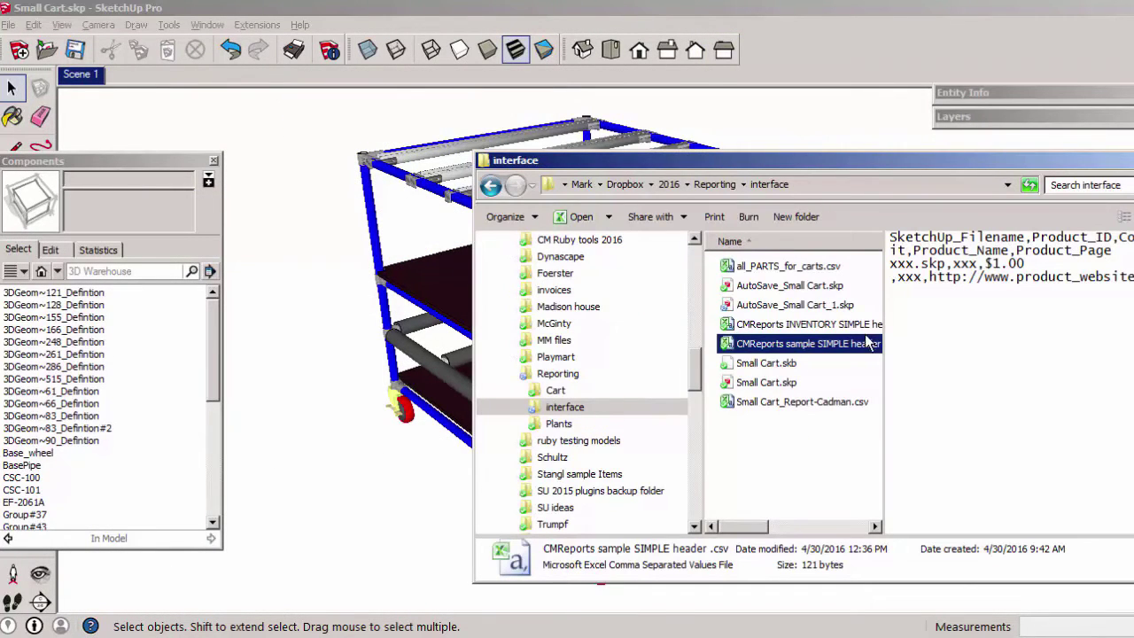
{"action": "double_click", "coordinate": [869, 343]}
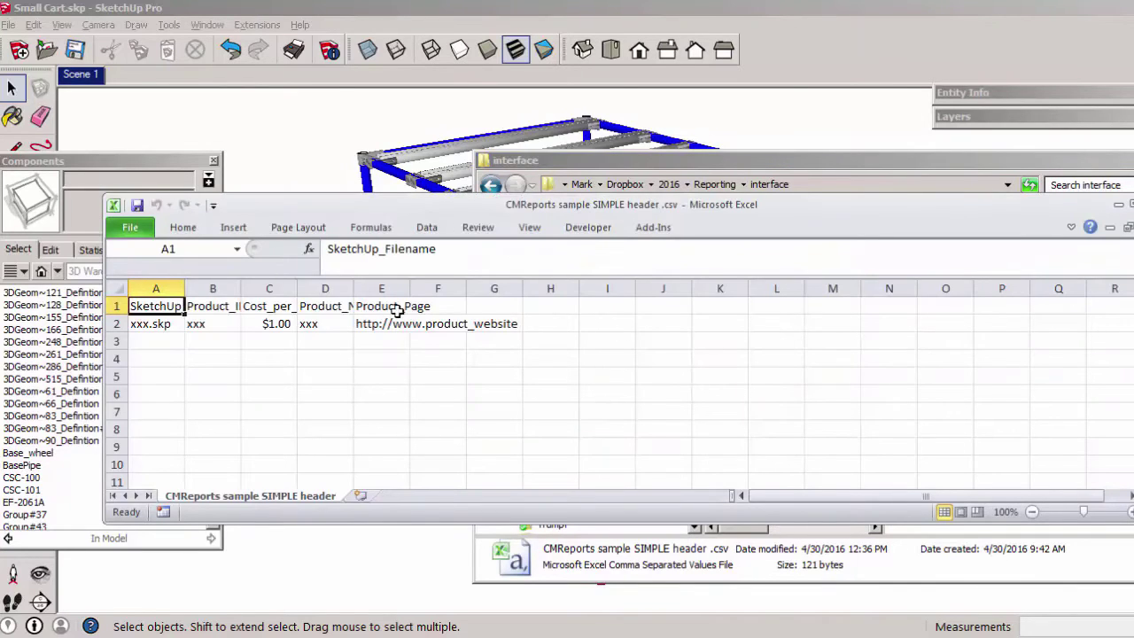
{"action": "left_click_drag", "start_coordinate": [156, 288], "coordinate": [428, 285]}
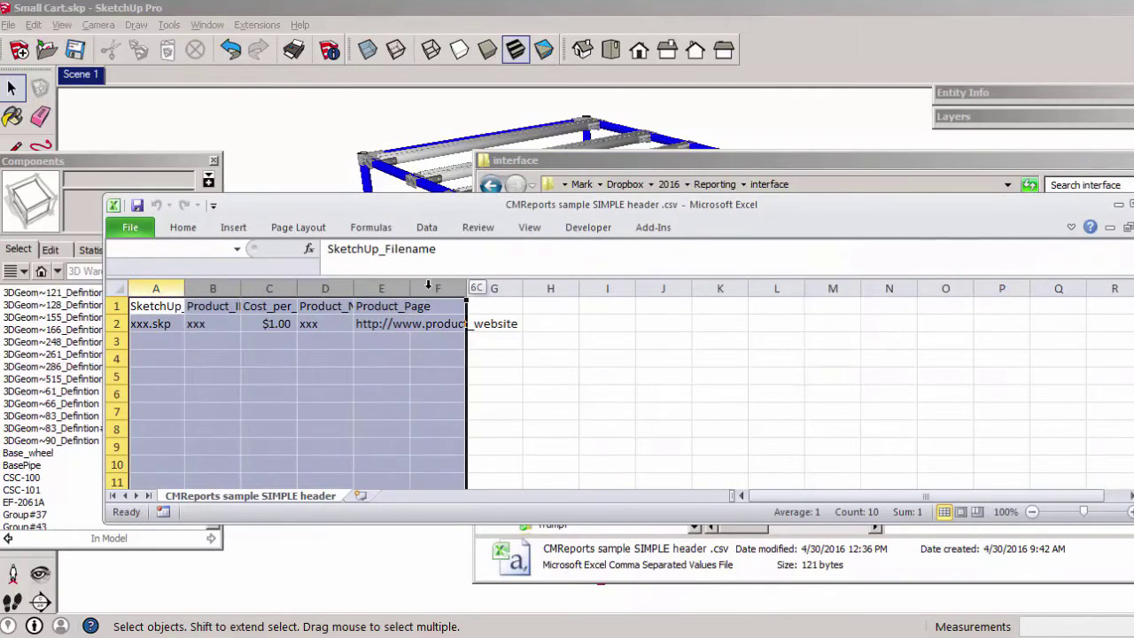
{"action": "double_click", "coordinate": [467, 288]}
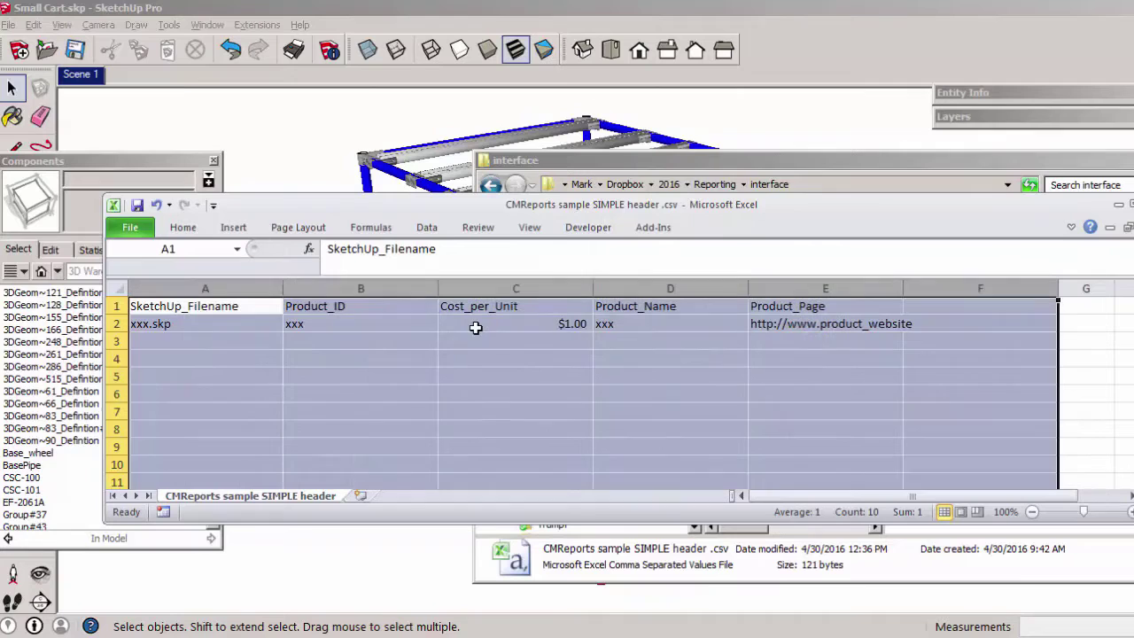
Review the row 1 header names and the row 2 sample values
{"action": "left_click", "coordinate": [329, 340]}
{"action": "left_click_drag", "start_coordinate": [157, 304], "coordinate": [787, 311]}
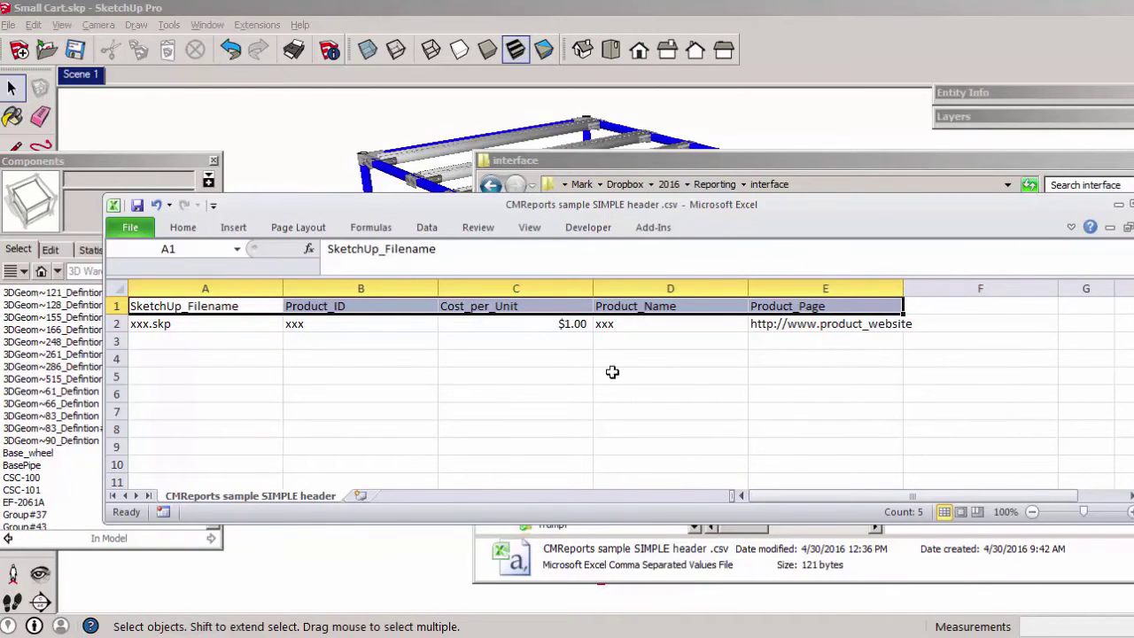
{"action": "left_click_drag", "start_coordinate": [187, 325], "coordinate": [790, 328]}
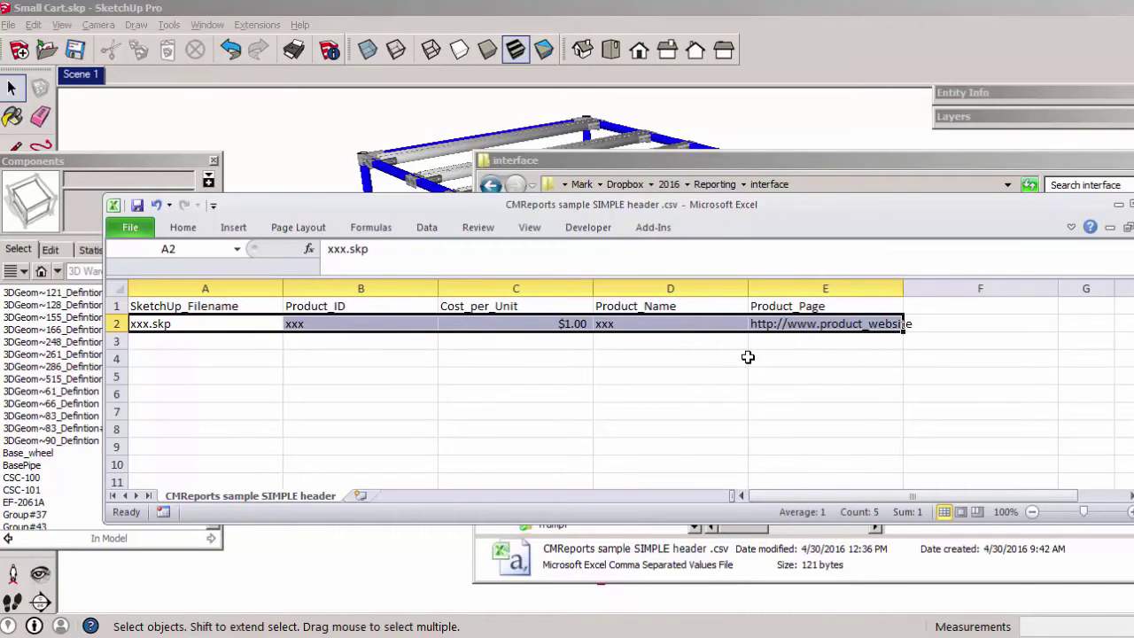
{"action": "left_click", "coordinate": [748, 357]}
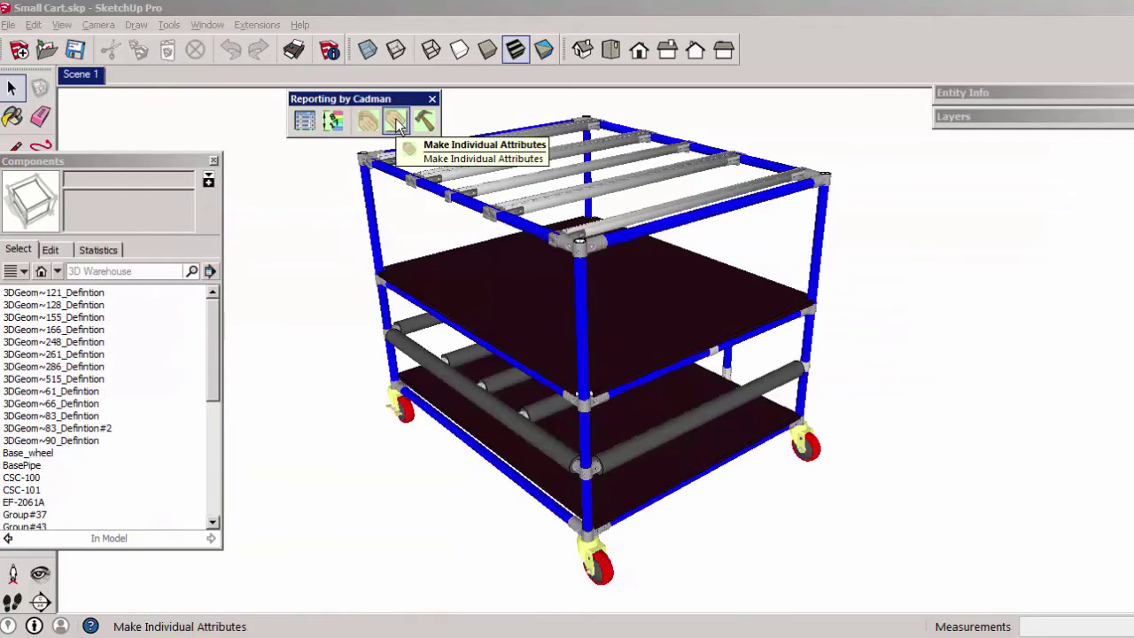
Run Make Individual Attributes on the model with dictionary Cadman, loading CMReports sample SIMPLE header .csv
{"action": "left_click", "coordinate": [397, 123]}
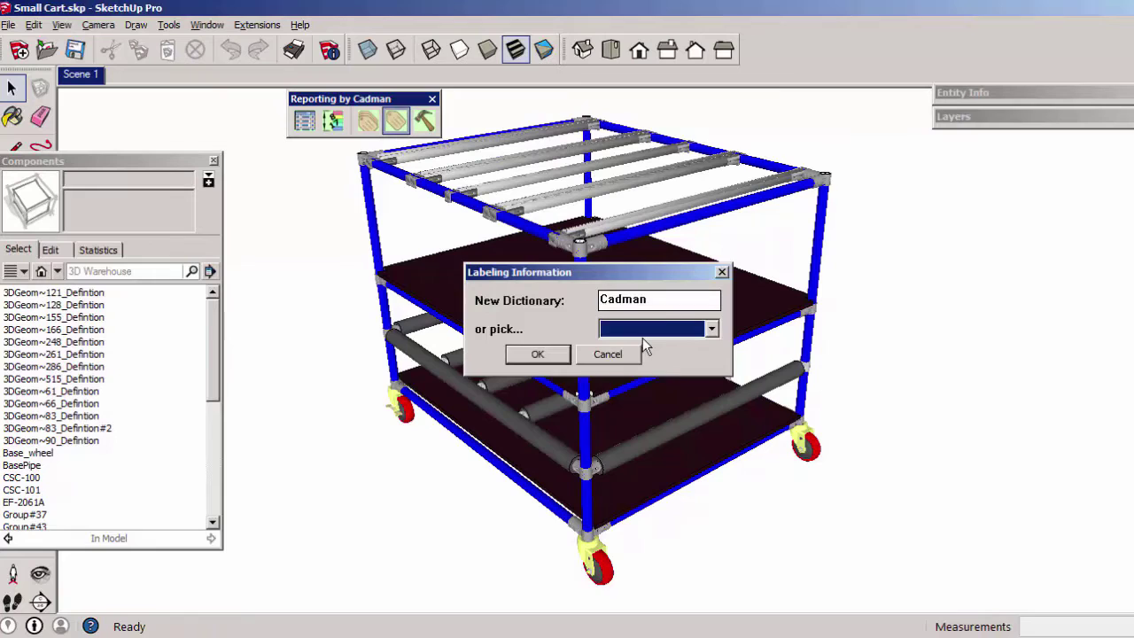
{"action": "left_click", "coordinate": [653, 330]}
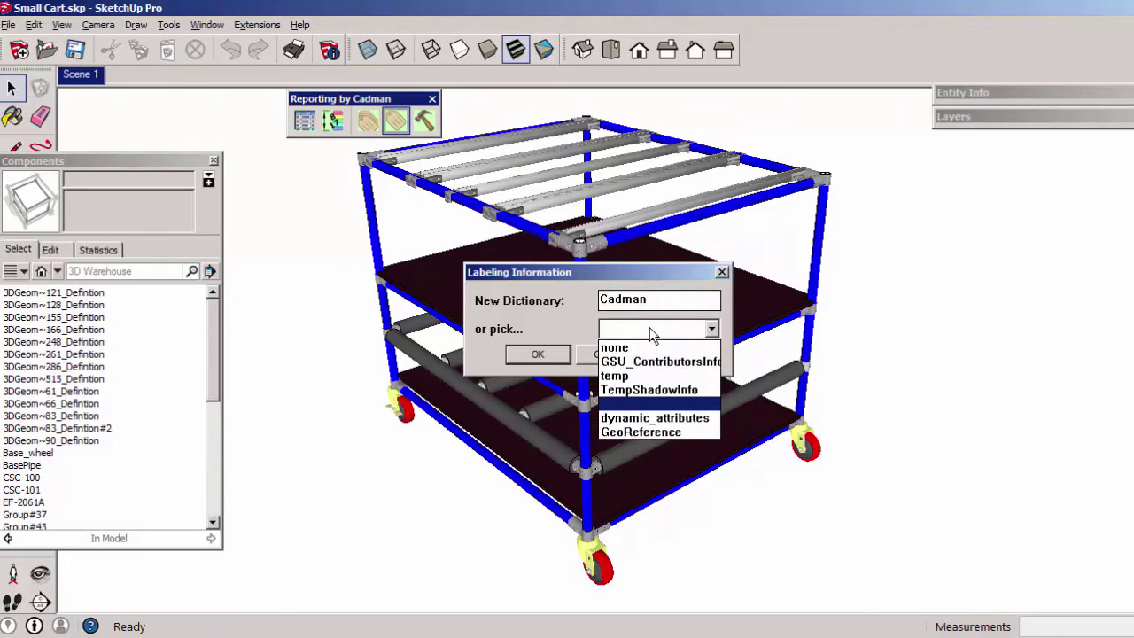
{"action": "left_click", "coordinate": [653, 332]}
{"action": "left_click", "coordinate": [548, 357]}
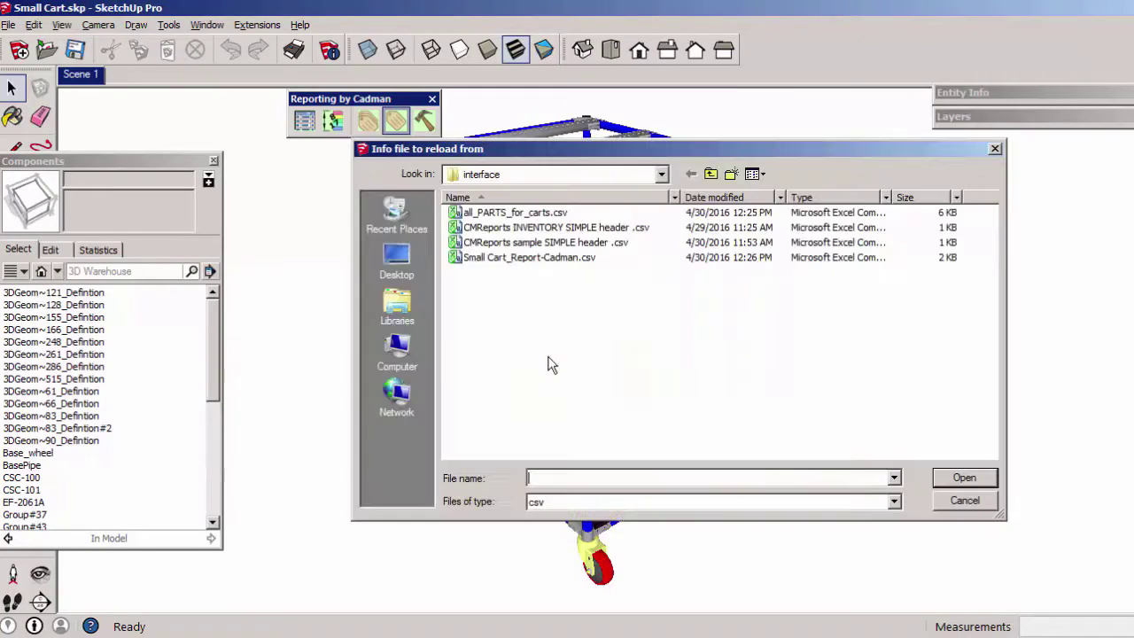
{"action": "left_click", "coordinate": [511, 242]}
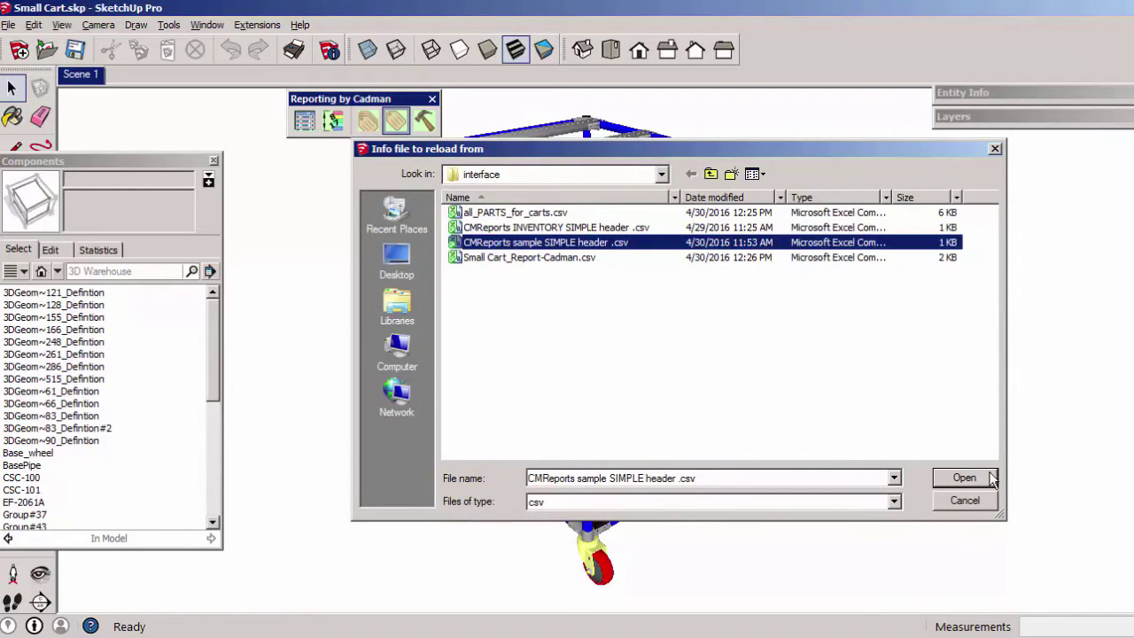
{"action": "left_click", "coordinate": [964, 477]}
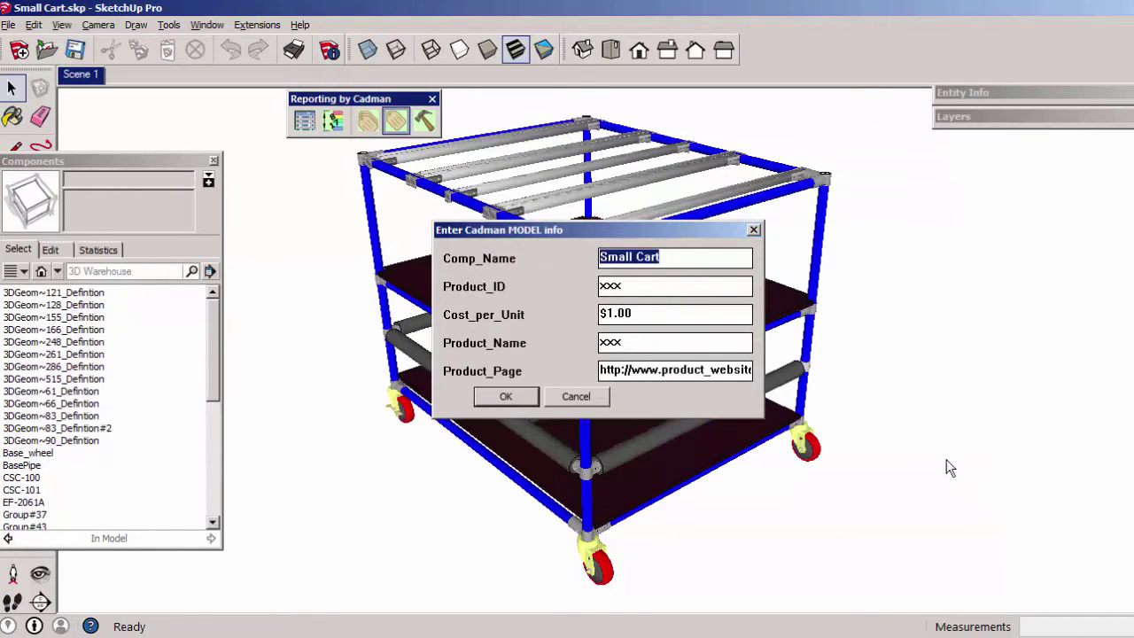
Cancel the MODEL info form and crossing-select the cart-top components
{"action": "left_click", "coordinate": [571, 399]}
{"action": "left_click", "coordinate": [572, 399]}
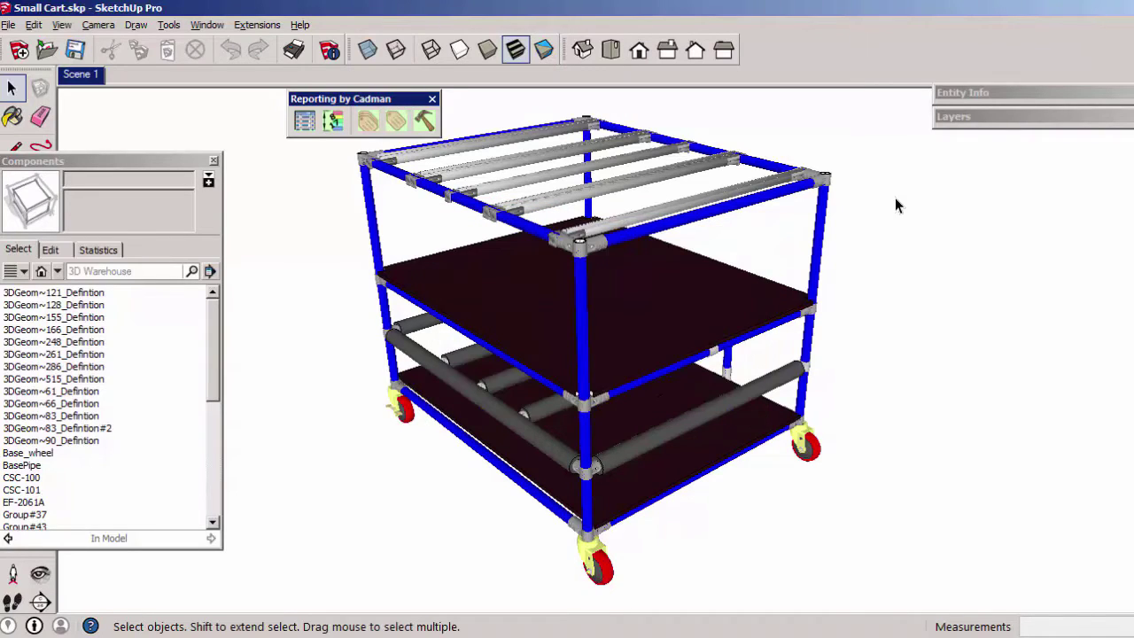
{"action": "left_click_drag", "start_coordinate": [865, 120], "coordinate": [470, 214]}
{"action": "left_click_drag", "start_coordinate": [319, 256], "coordinate": [325, 253]}
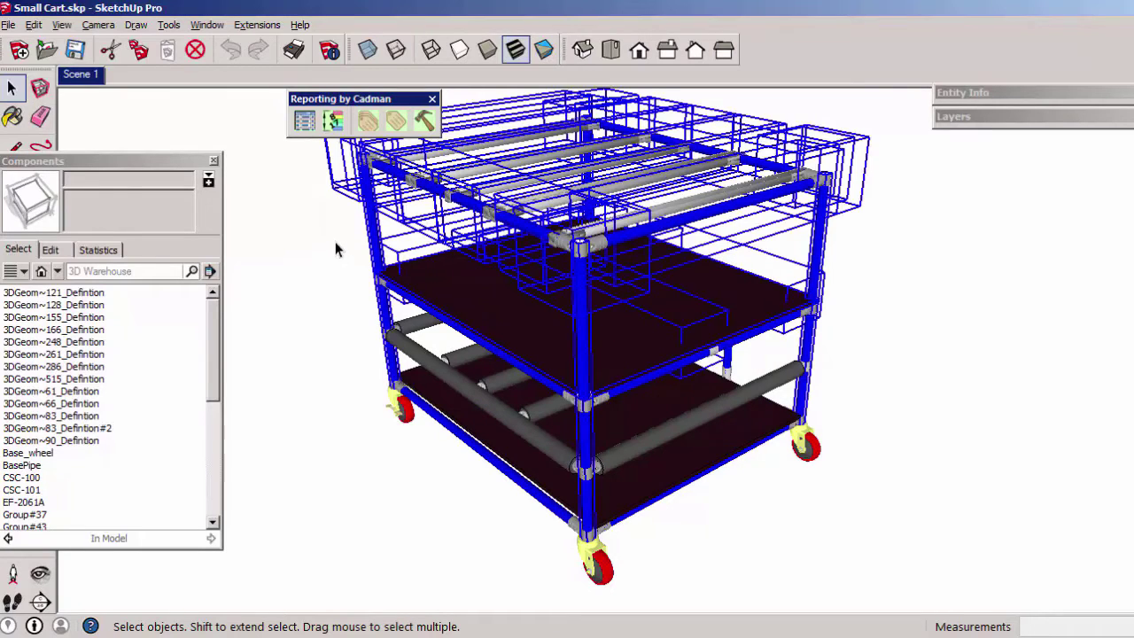
Label the selected parts under Cadman using CMReports sample SIMPLE header .csv
{"action": "left_click", "coordinate": [397, 123]}
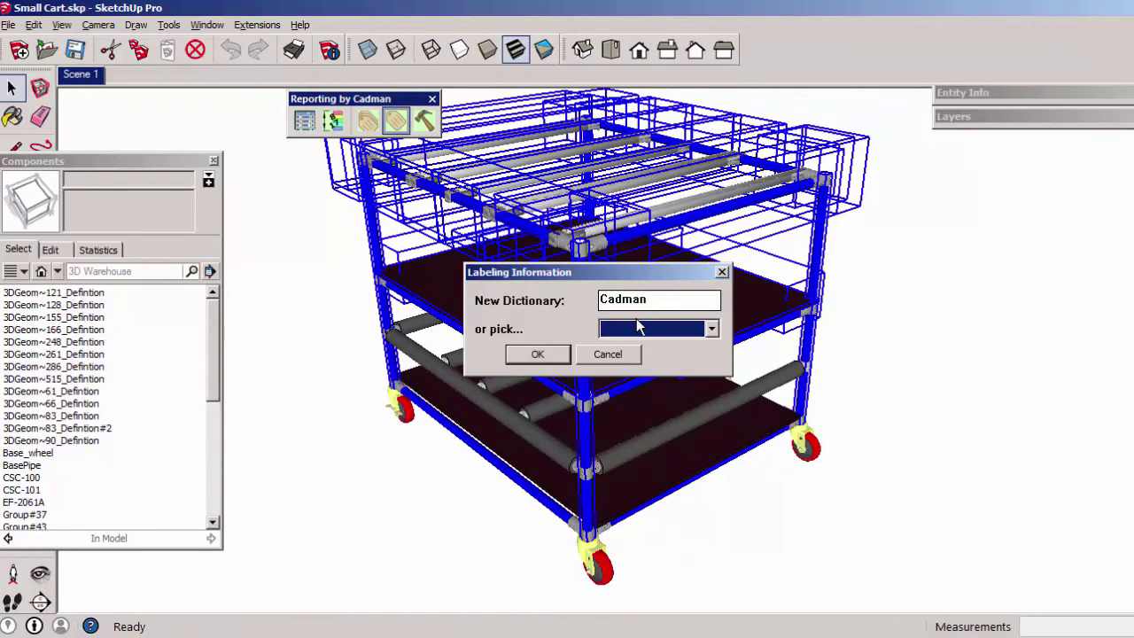
{"action": "left_click", "coordinate": [536, 353]}
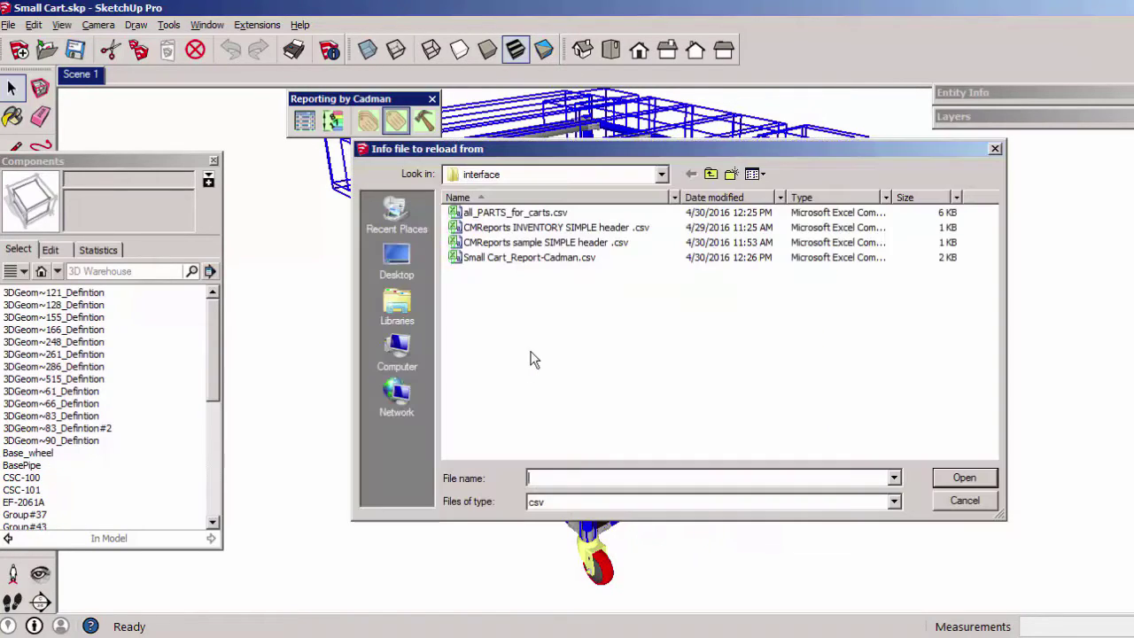
{"action": "left_click", "coordinate": [519, 243]}
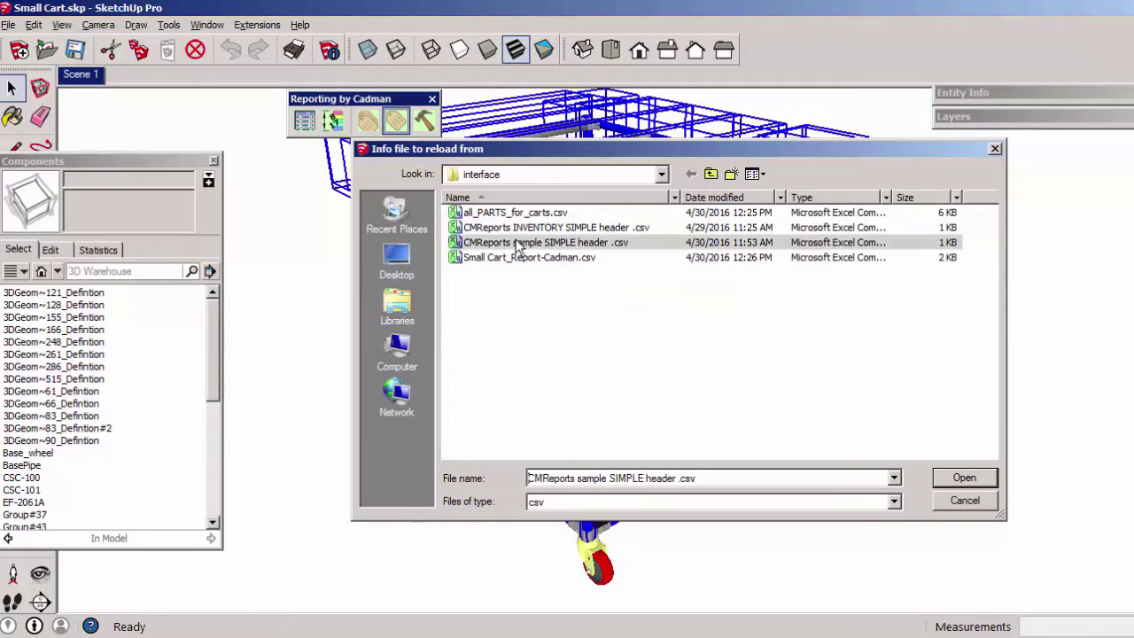
{"action": "left_click", "coordinate": [965, 479]}
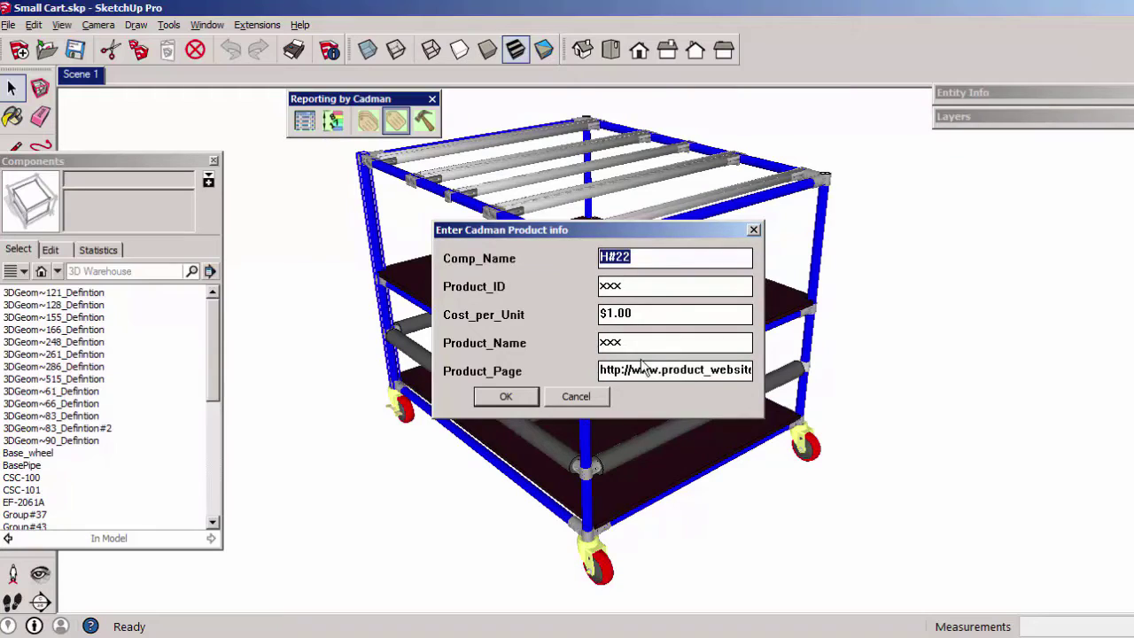
Give H#22 Product_ID 123 and Product_Name 'new name'
{"action": "key", "text": "Tab"}
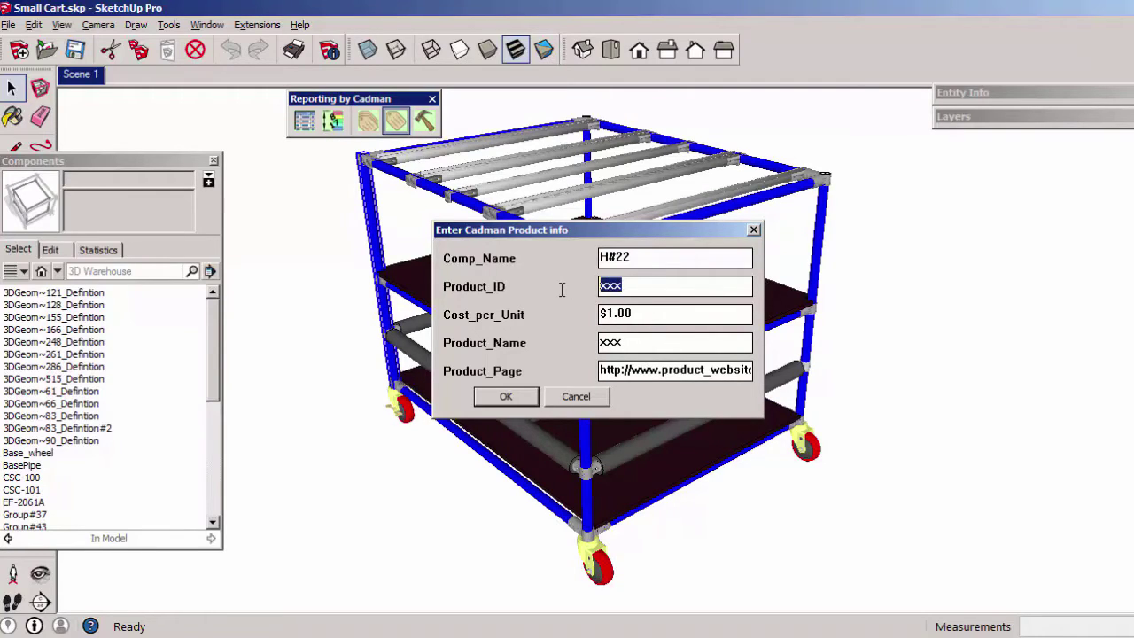
{"action": "type", "text": "123"}
{"action": "left_click_drag", "start_coordinate": [647, 341], "coordinate": [595, 345]}
{"action": "type", "text": "new name"}
{"action": "left_click", "coordinate": [515, 398]}
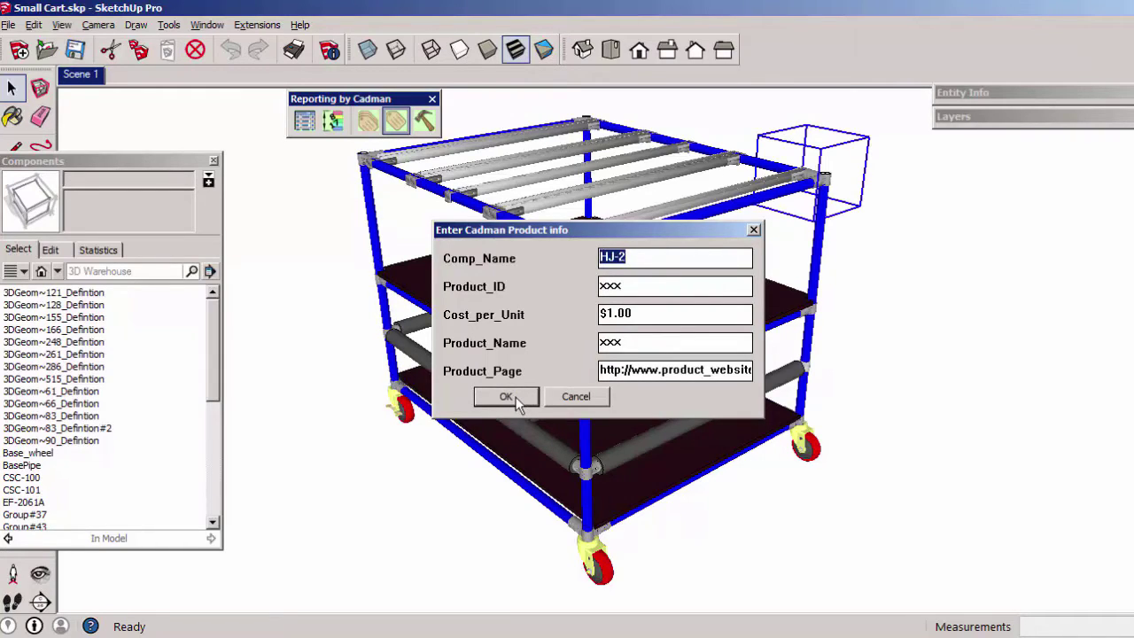
Accept defaults for HJ-2, skip H#12, Group#37, Group#43 and HJ-1, and finish
{"action": "left_click", "coordinate": [516, 397]}
{"action": "left_click", "coordinate": [516, 397]}
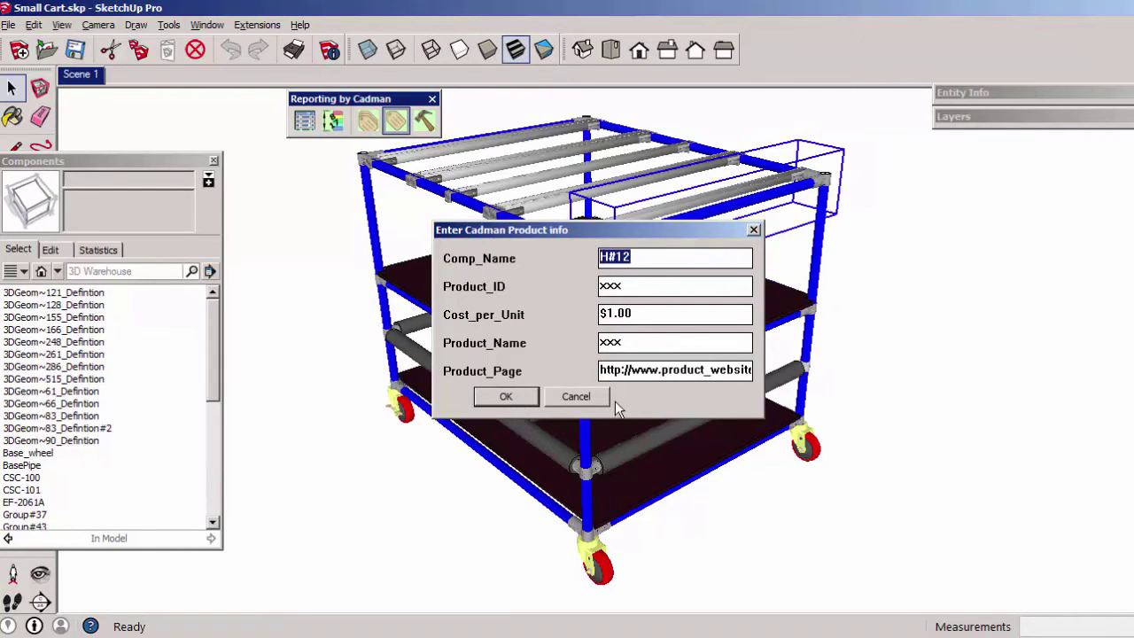
{"action": "left_click", "coordinate": [577, 397]}
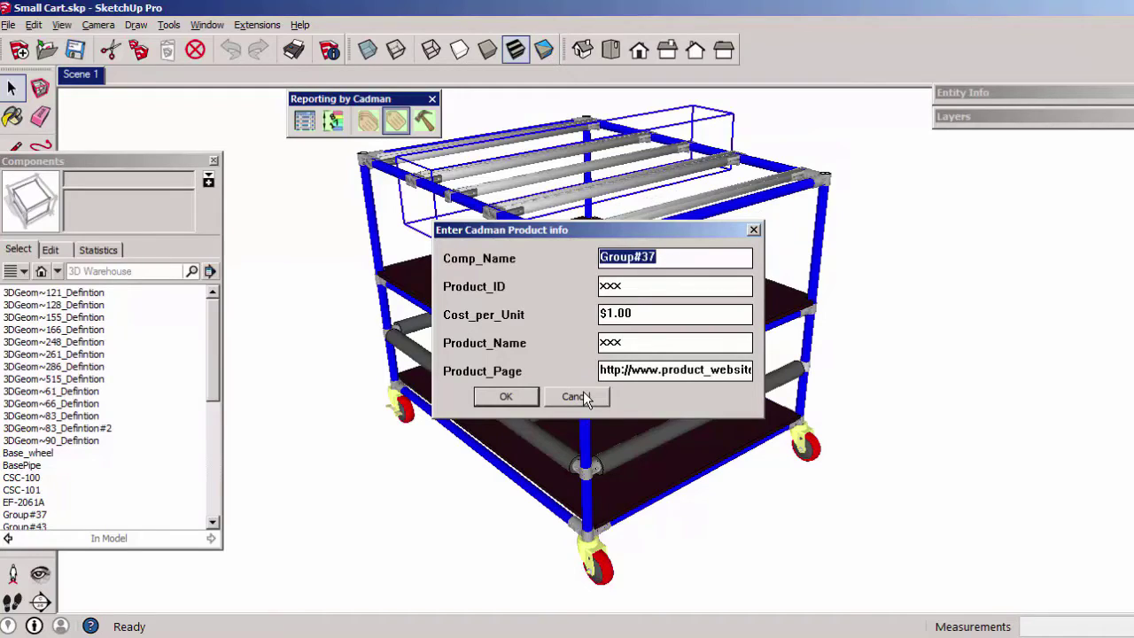
{"action": "left_click", "coordinate": [578, 397]}
{"action": "left_click", "coordinate": [578, 396]}
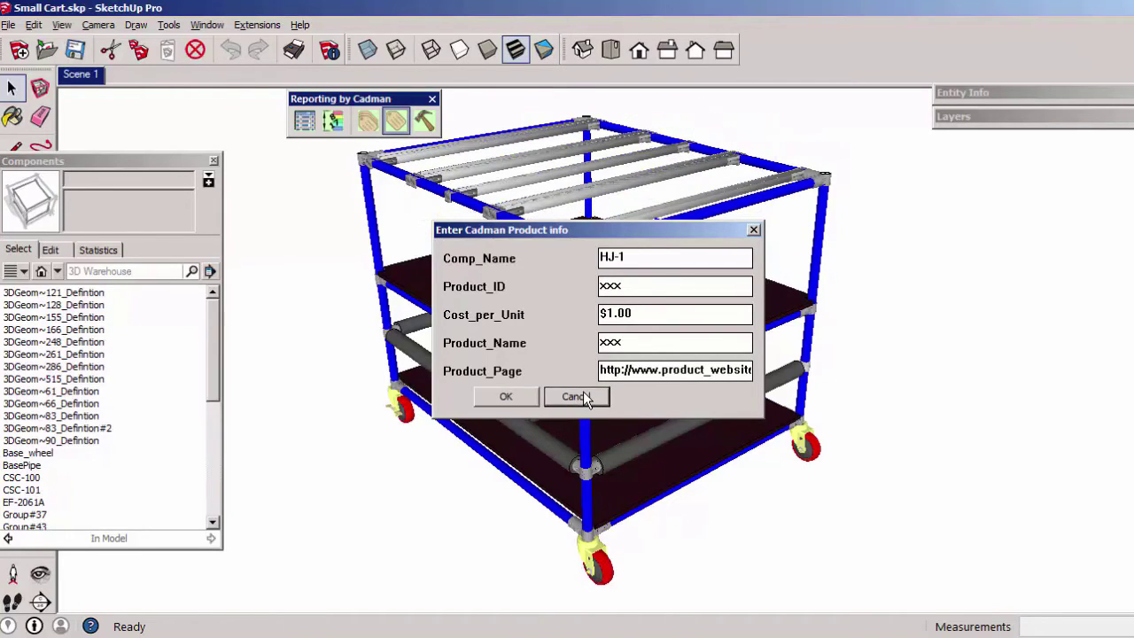
{"action": "left_click", "coordinate": [584, 396]}
{"action": "left_click", "coordinate": [611, 362]}
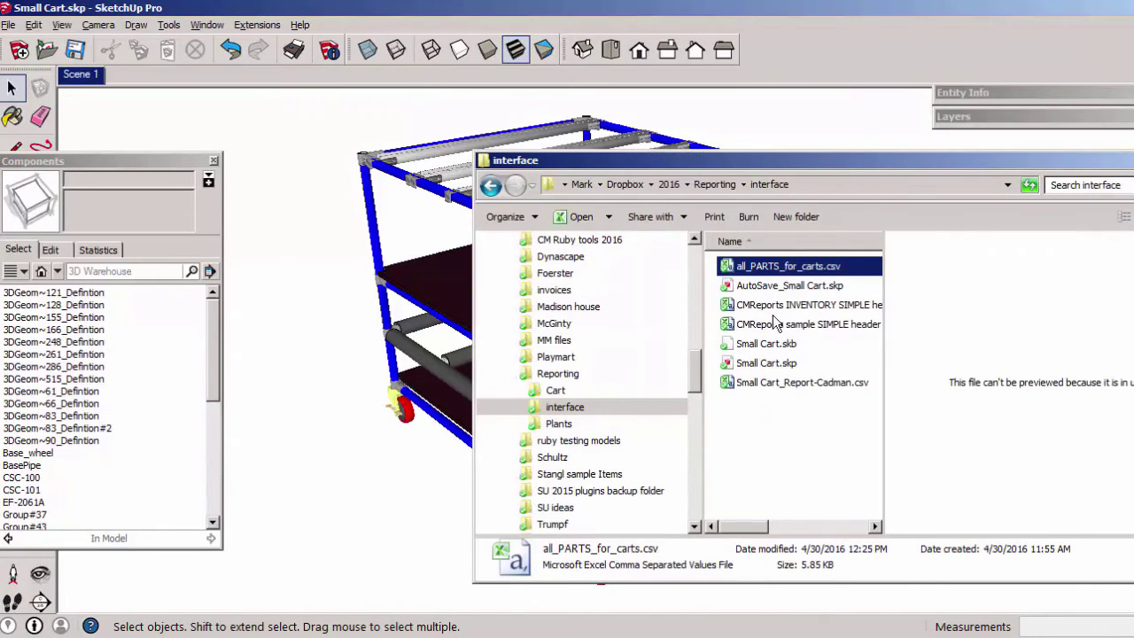
Open the sample header CSV in Excel and insert a blank row 2 above the sample values
{"action": "double_click", "coordinate": [783, 325]}
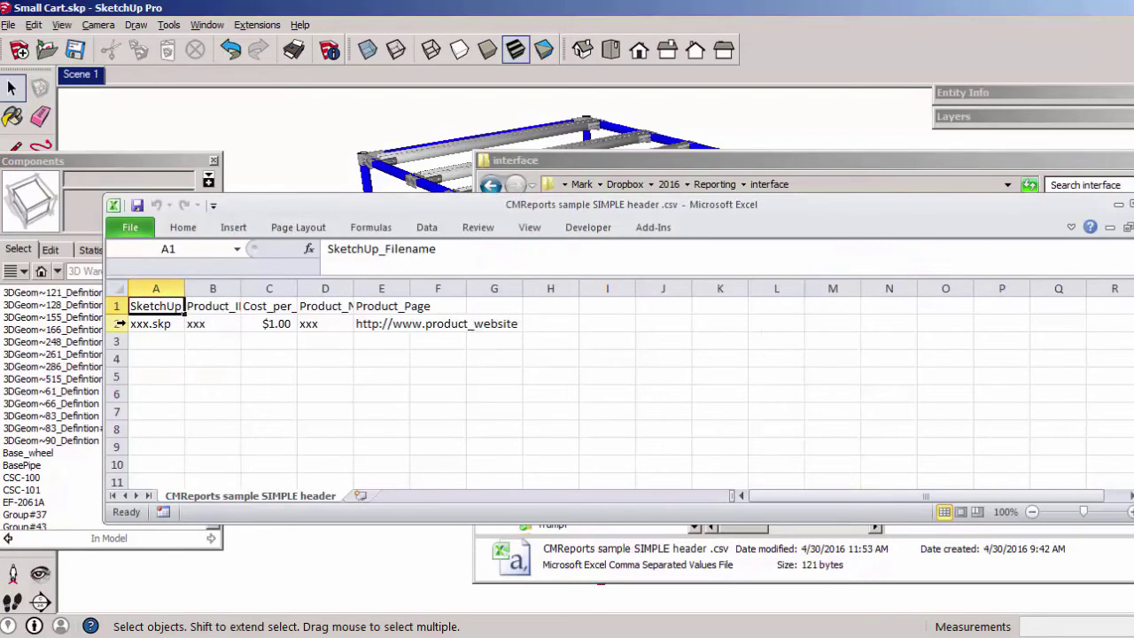
{"action": "left_click", "coordinate": [118, 324]}
{"action": "right_click", "coordinate": [121, 324]}
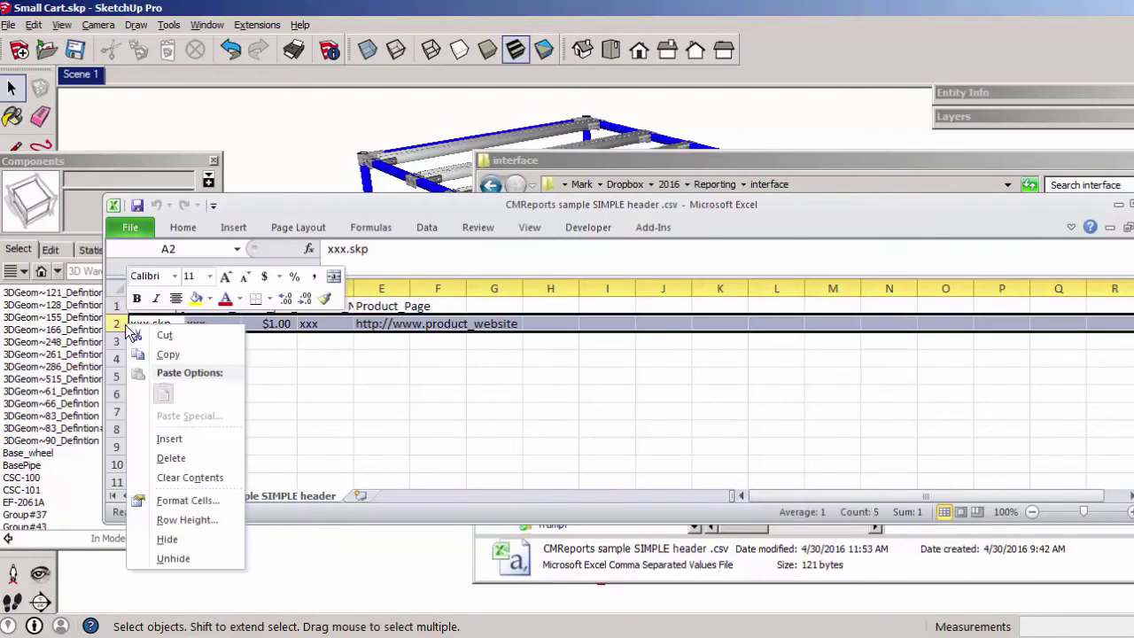
{"action": "left_click", "coordinate": [181, 443]}
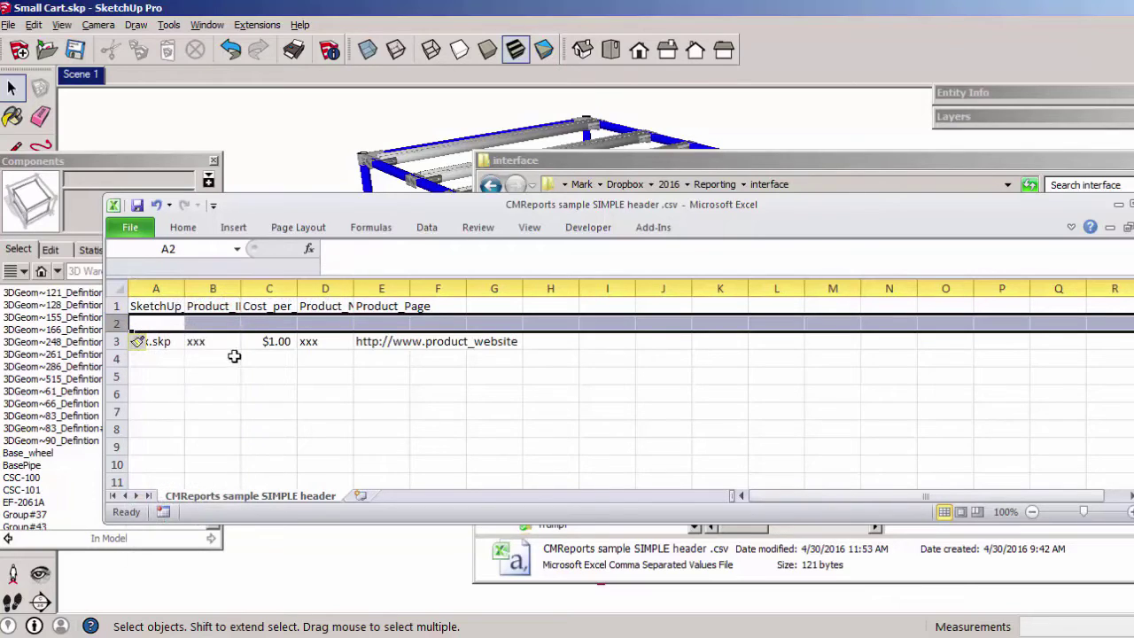
{"action": "left_click", "coordinate": [227, 356]}
Save the sheet, keeping the CSV format
{"action": "left_click", "coordinate": [137, 205]}
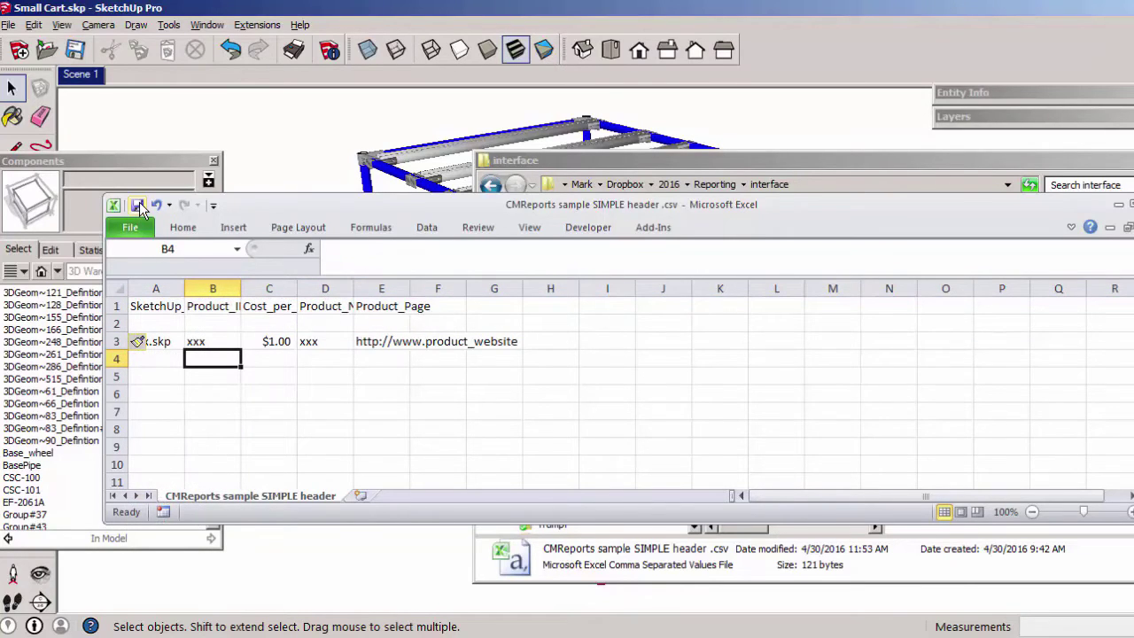
{"action": "left_click", "coordinate": [538, 391]}
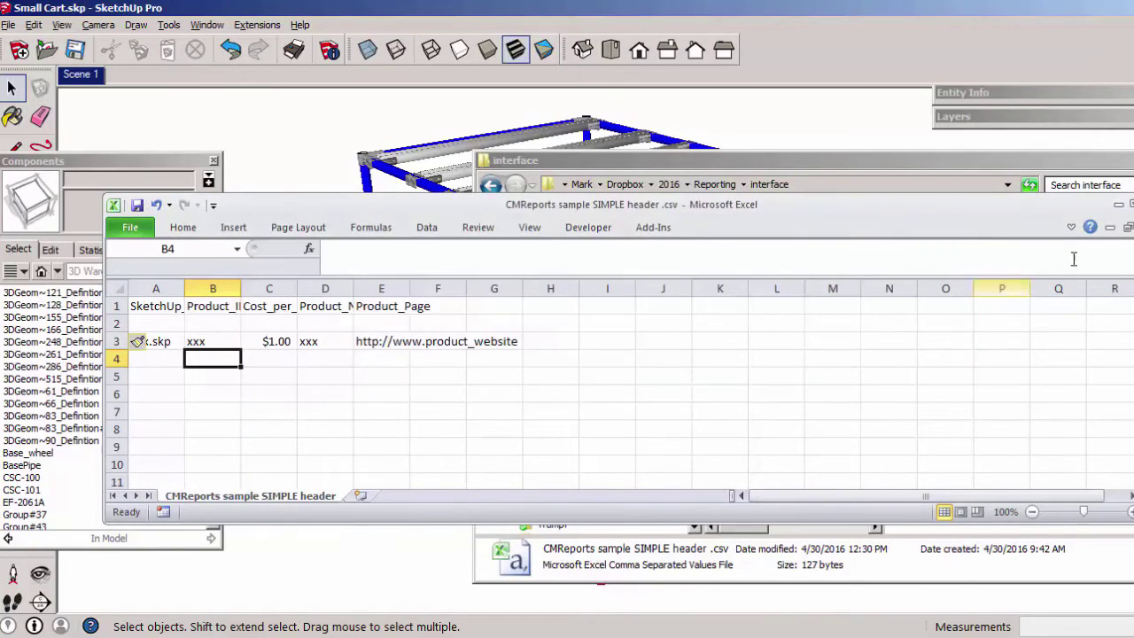
{"action": "left_click", "coordinate": [817, 127]}
Relabel the selected cart components from the sample header CSV, skipping product info for H#10
{"action": "left_click_drag", "start_coordinate": [584, 205], "coordinate": [332, 248]}
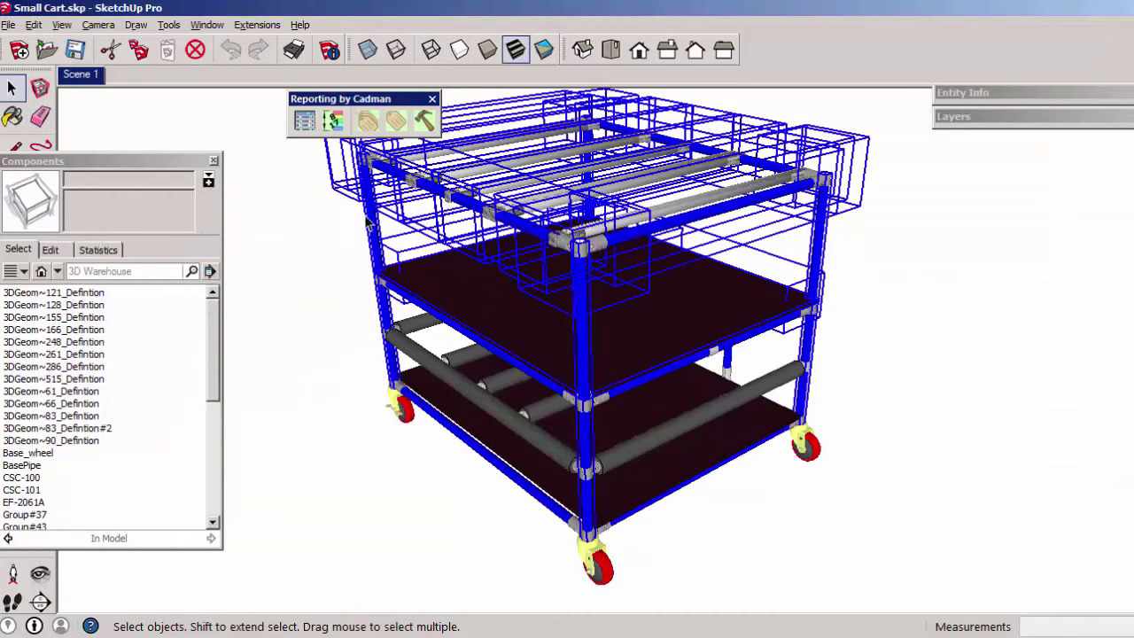
{"action": "left_click", "coordinate": [398, 123]}
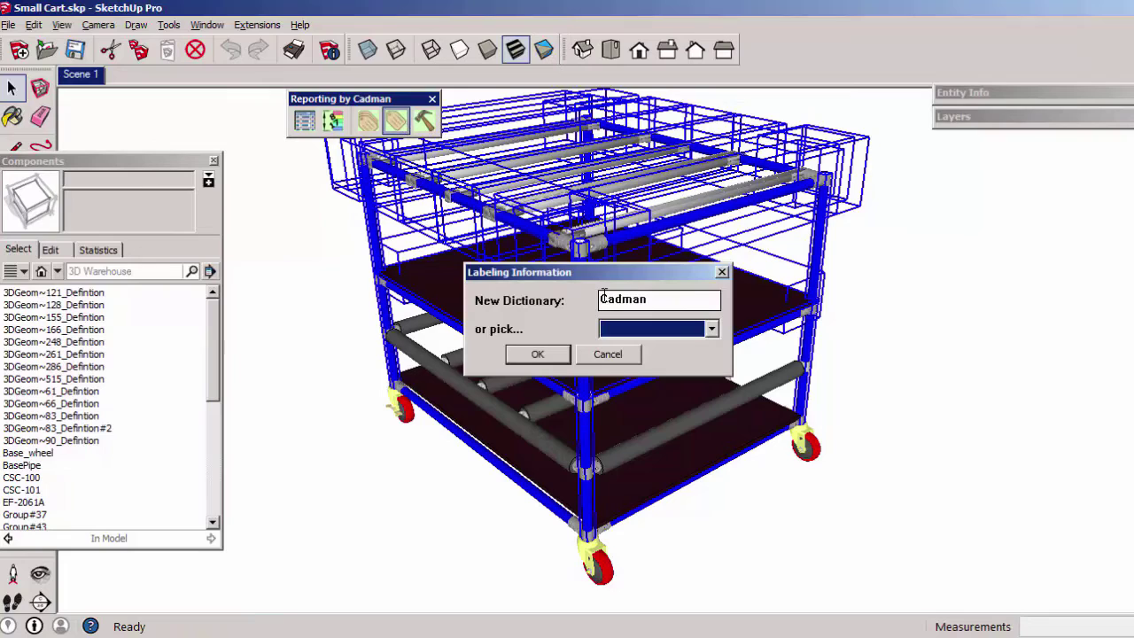
{"action": "left_click", "coordinate": [538, 353]}
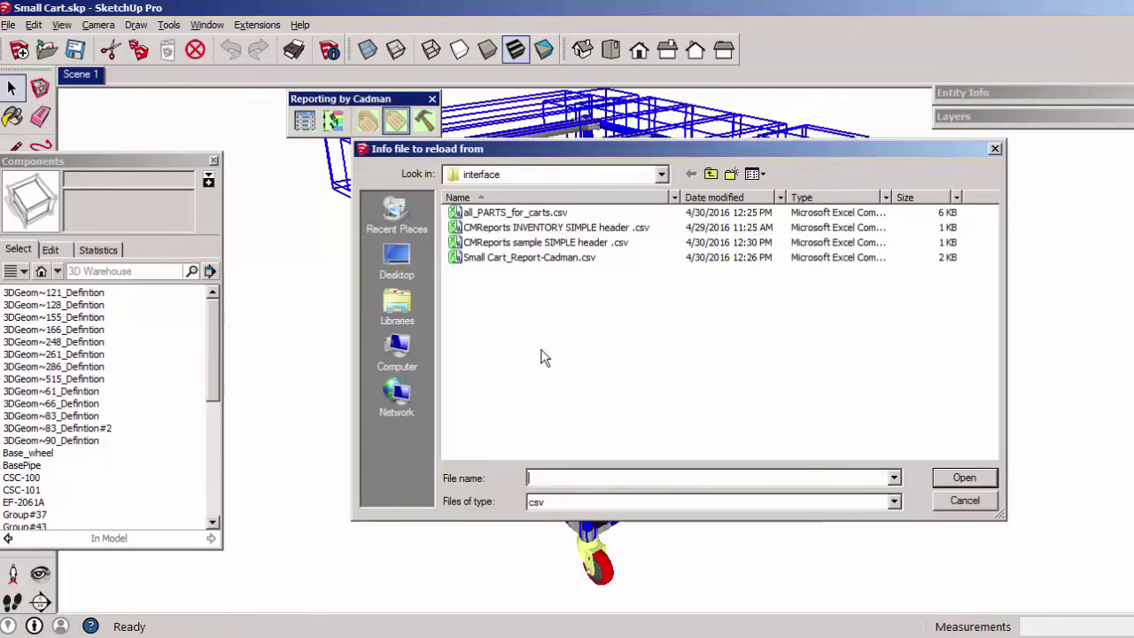
{"action": "double_click", "coordinate": [537, 243]}
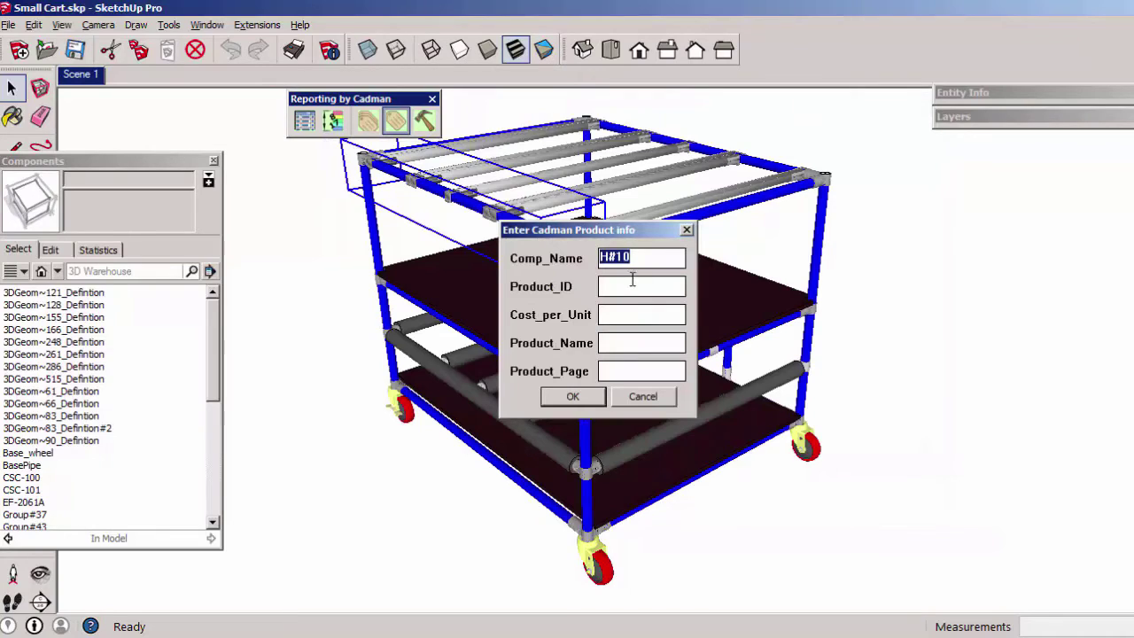
{"action": "left_click", "coordinate": [630, 395]}
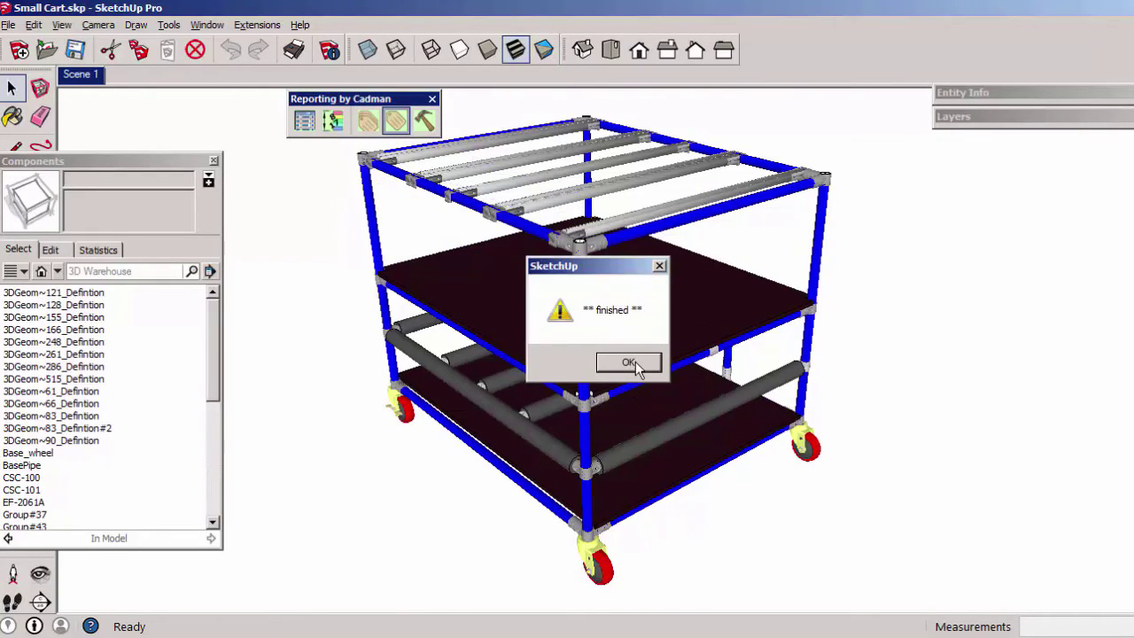
{"action": "left_click", "coordinate": [629, 364]}
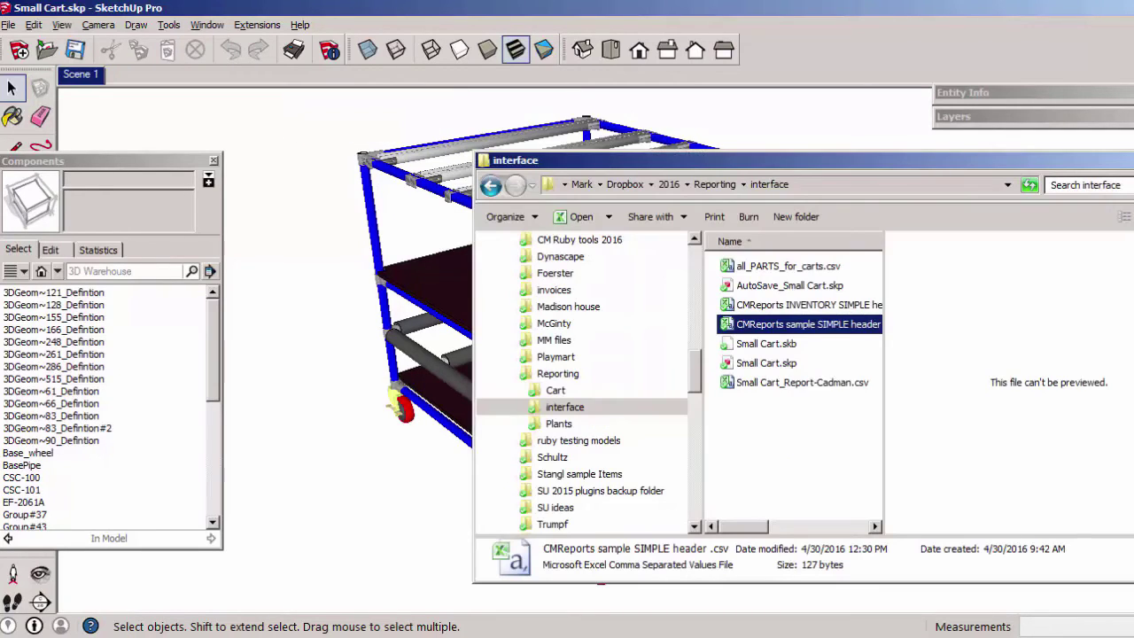
Open all_PARTS_for_carts.csv in Excel, widen Description column C, and scroll through the parts
{"action": "double_click", "coordinate": [784, 266]}
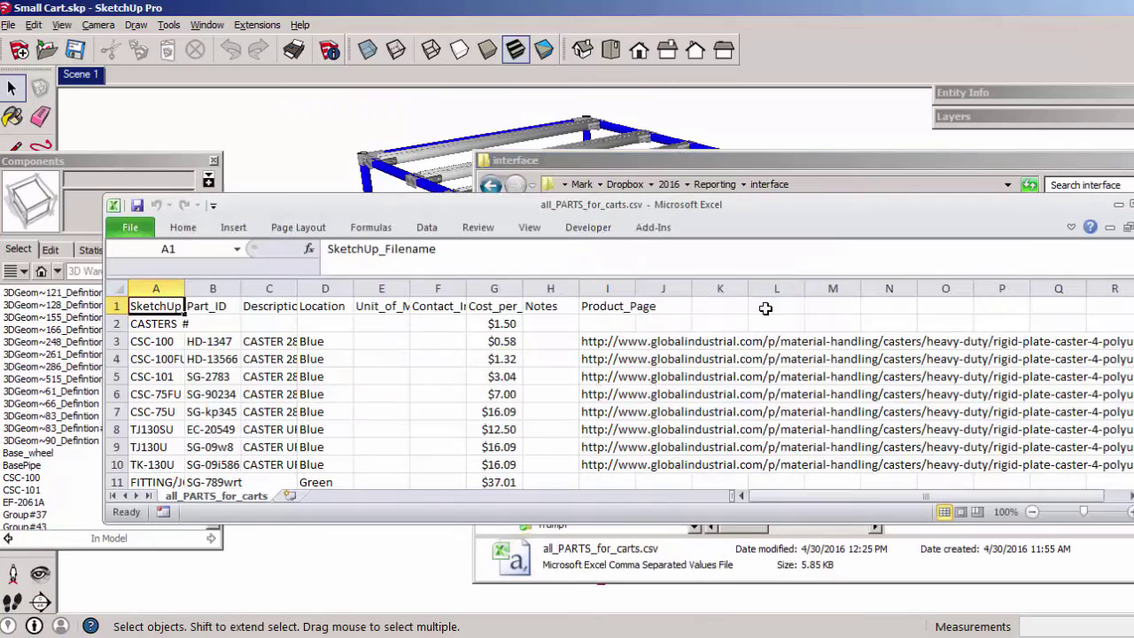
{"action": "left_click_drag", "start_coordinate": [298, 289], "coordinate": [524, 293]}
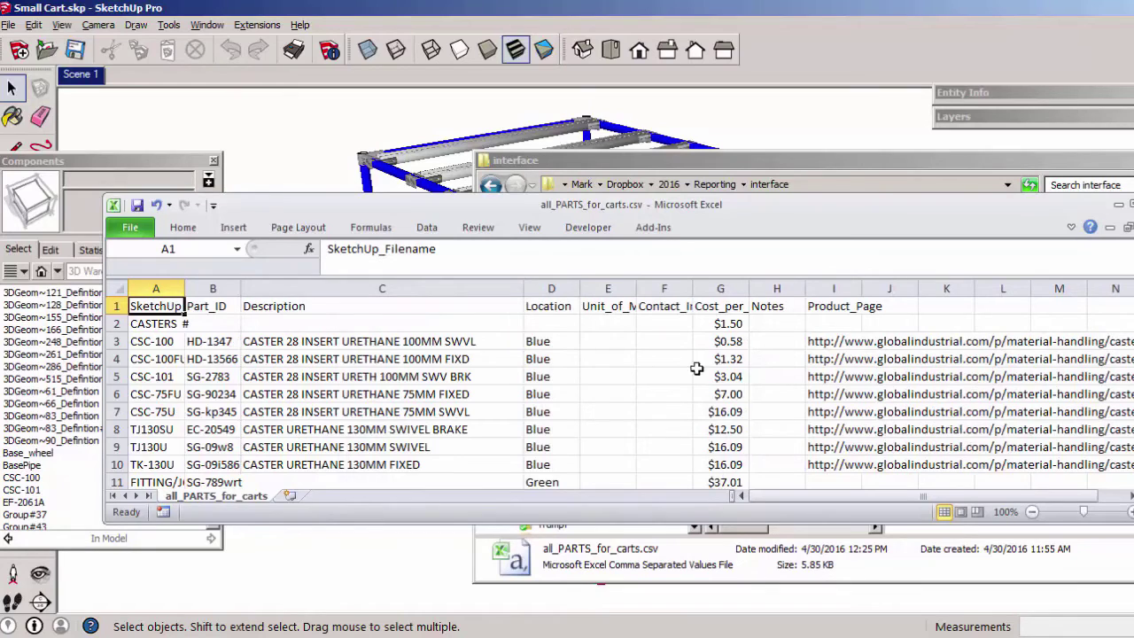
{"action": "scroll", "coordinate": [838, 377], "scroll_direction": "down", "scroll_amount": 8}
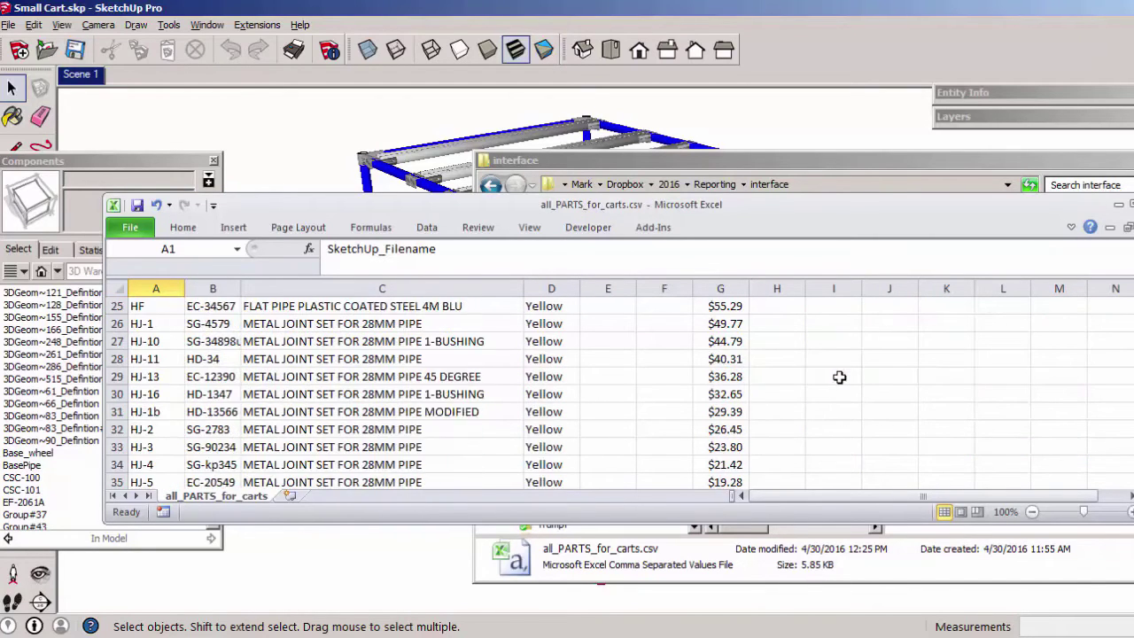
{"action": "scroll", "coordinate": [839, 376], "scroll_direction": "down", "scroll_amount": 6}
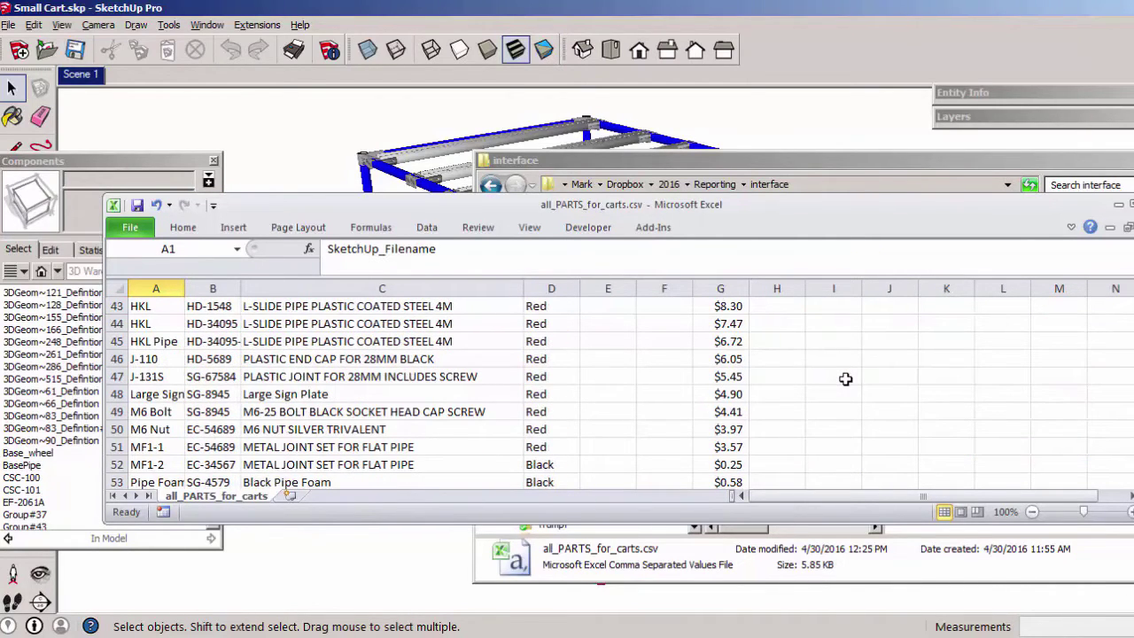
{"action": "scroll", "coordinate": [846, 378], "scroll_direction": "up", "scroll_amount": 9}
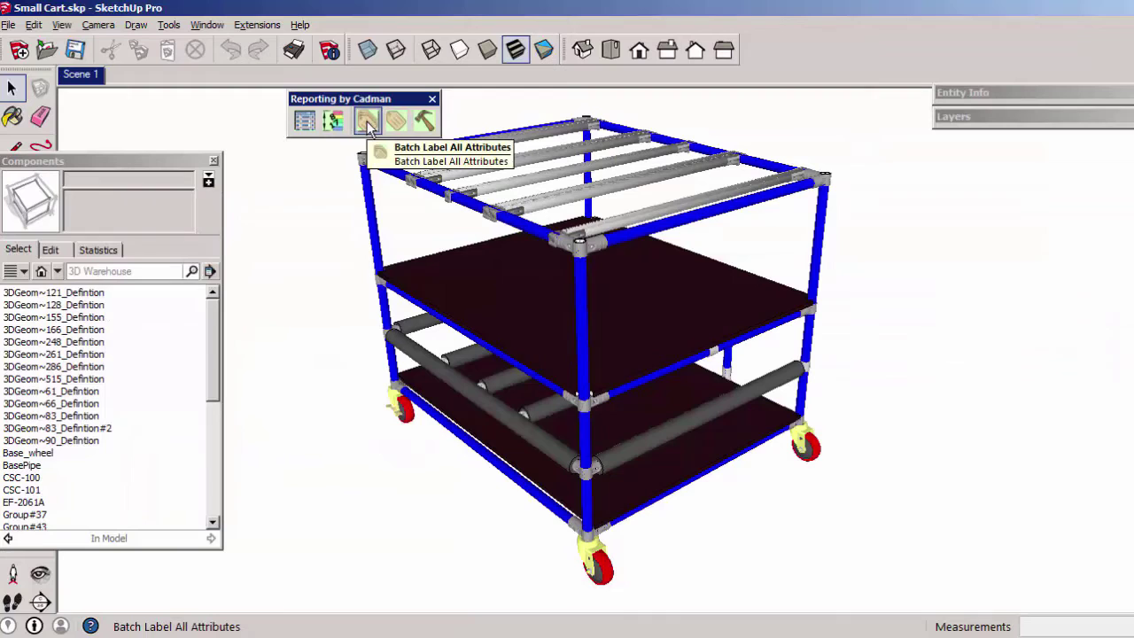
Batch label all components In_file from all_PARTS_for_carts.csv into Cadman, overwriting existing values
{"action": "left_click", "coordinate": [368, 123]}
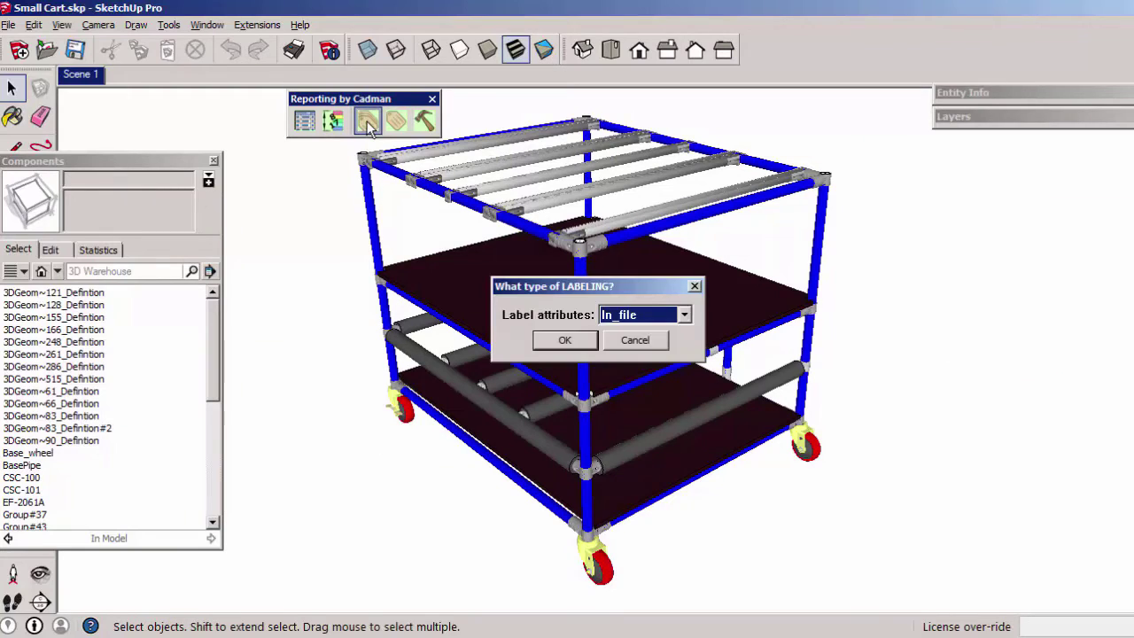
{"action": "left_click", "coordinate": [564, 341]}
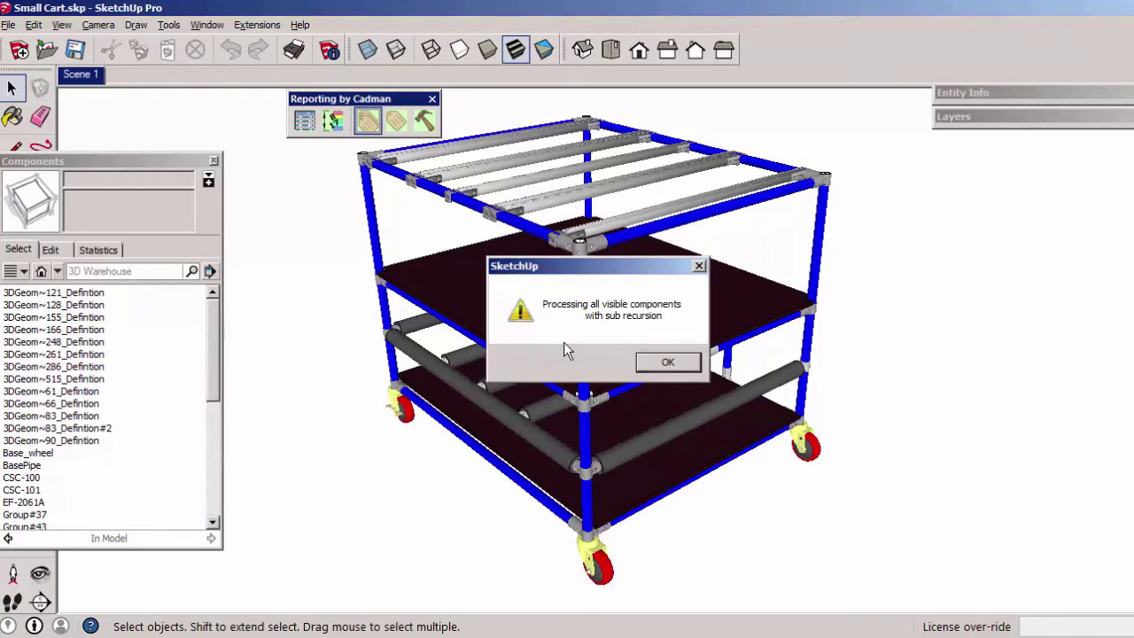
{"action": "left_click", "coordinate": [668, 364]}
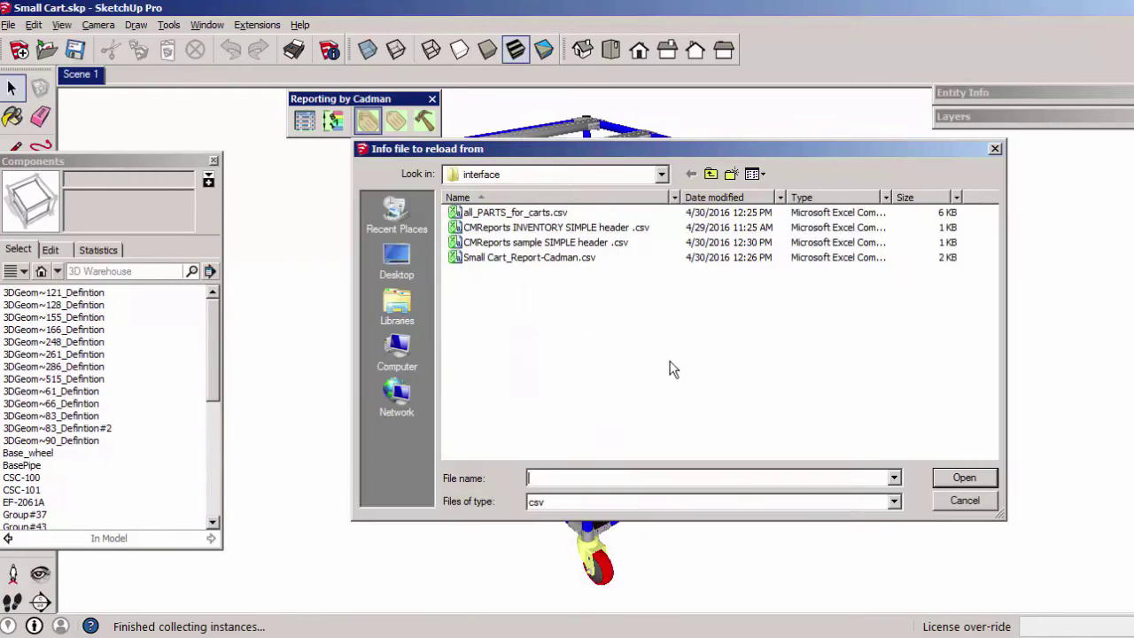
{"action": "left_click", "coordinate": [523, 217]}
{"action": "left_click", "coordinate": [954, 479]}
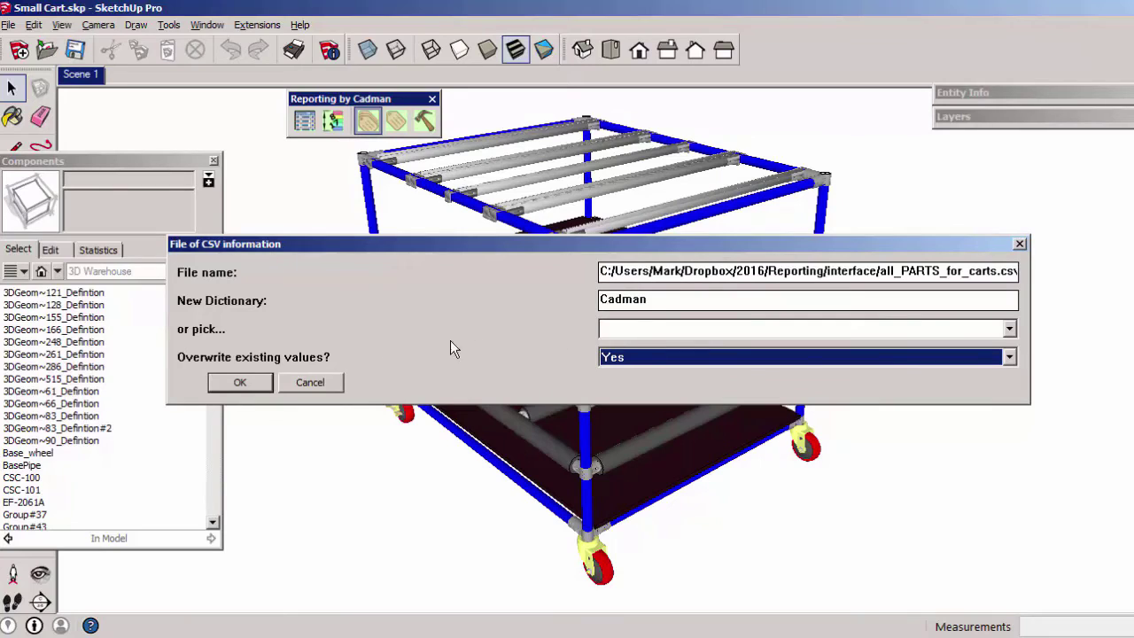
{"action": "left_click", "coordinate": [238, 384]}
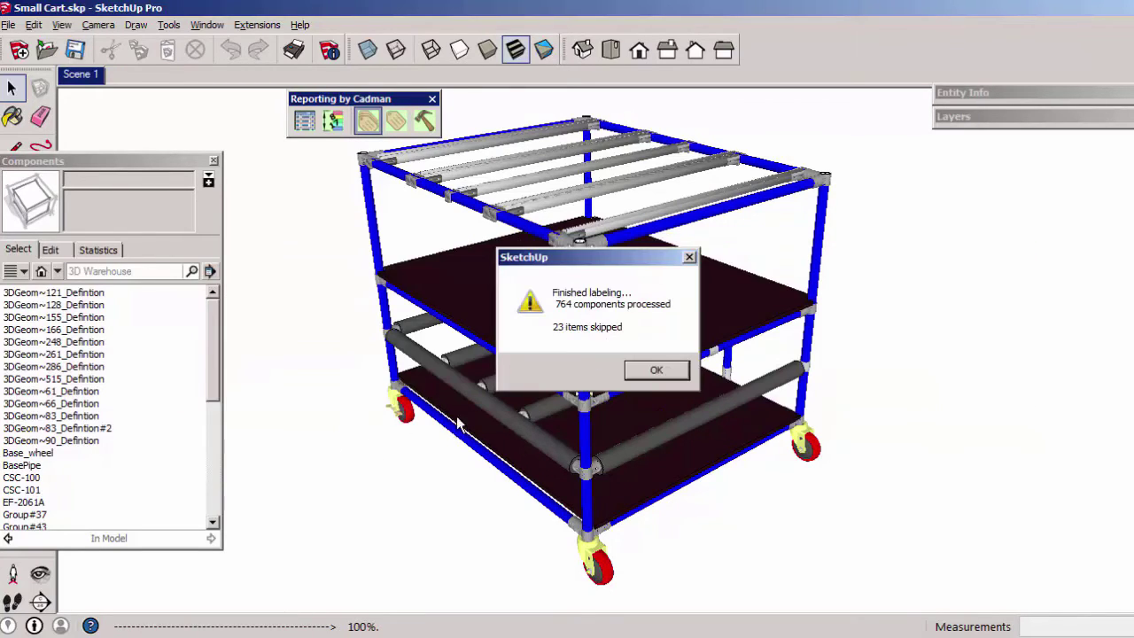
{"action": "left_click", "coordinate": [654, 370]}
Generate the 289-item Small Cart_Report-Cadman.csv with the chosen library and open it in Excel
{"action": "left_click", "coordinate": [304, 120]}
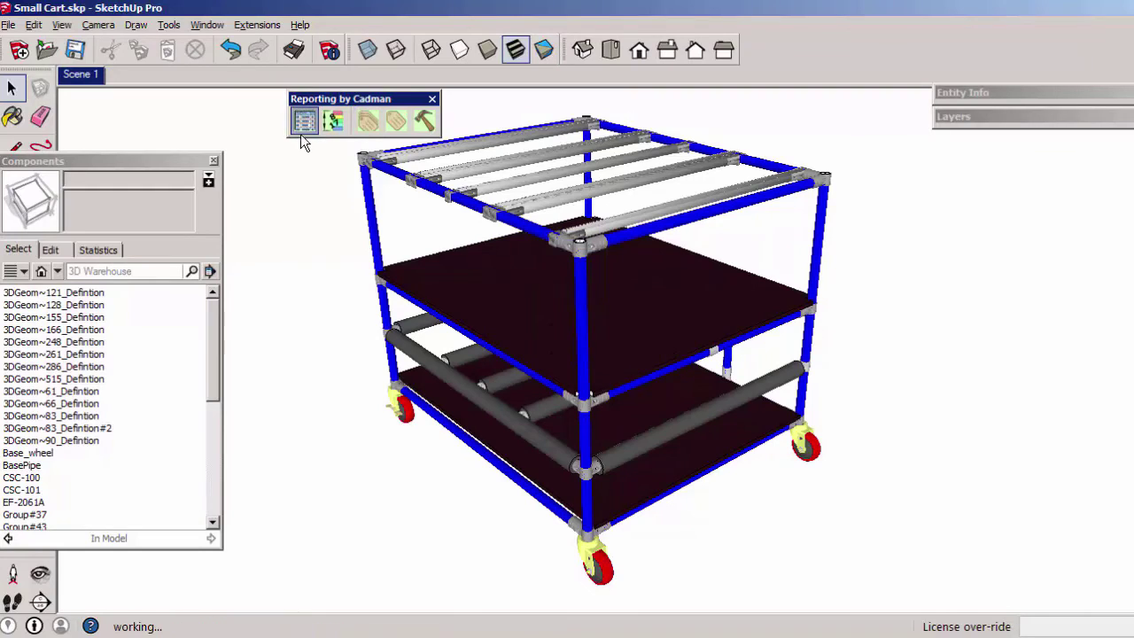
{"action": "left_click", "coordinate": [473, 354]}
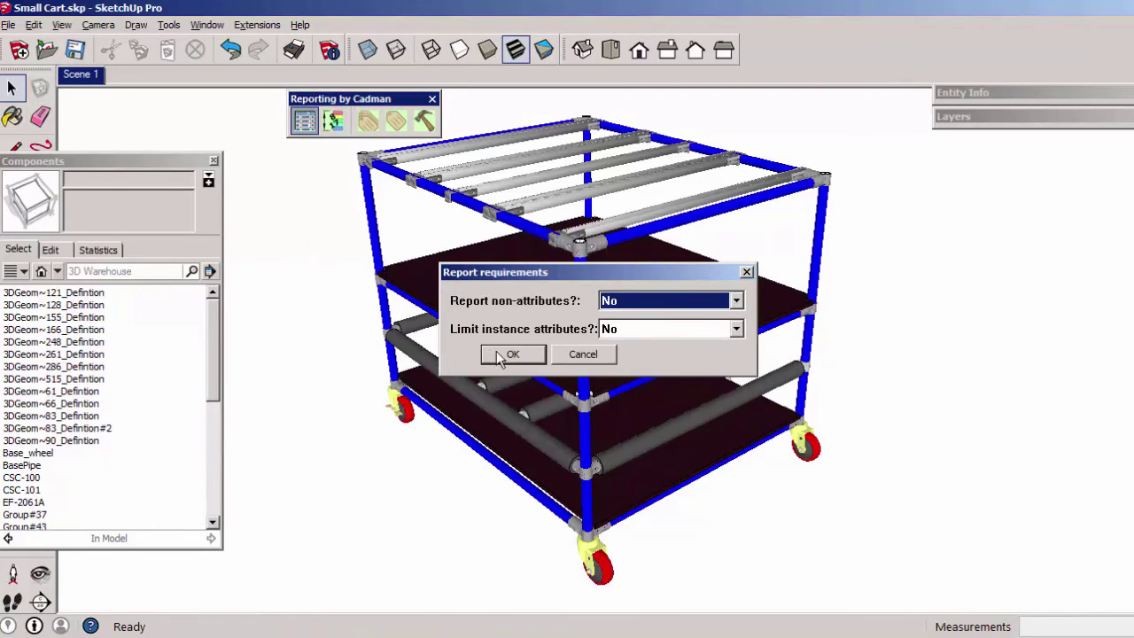
{"action": "left_click", "coordinate": [500, 354]}
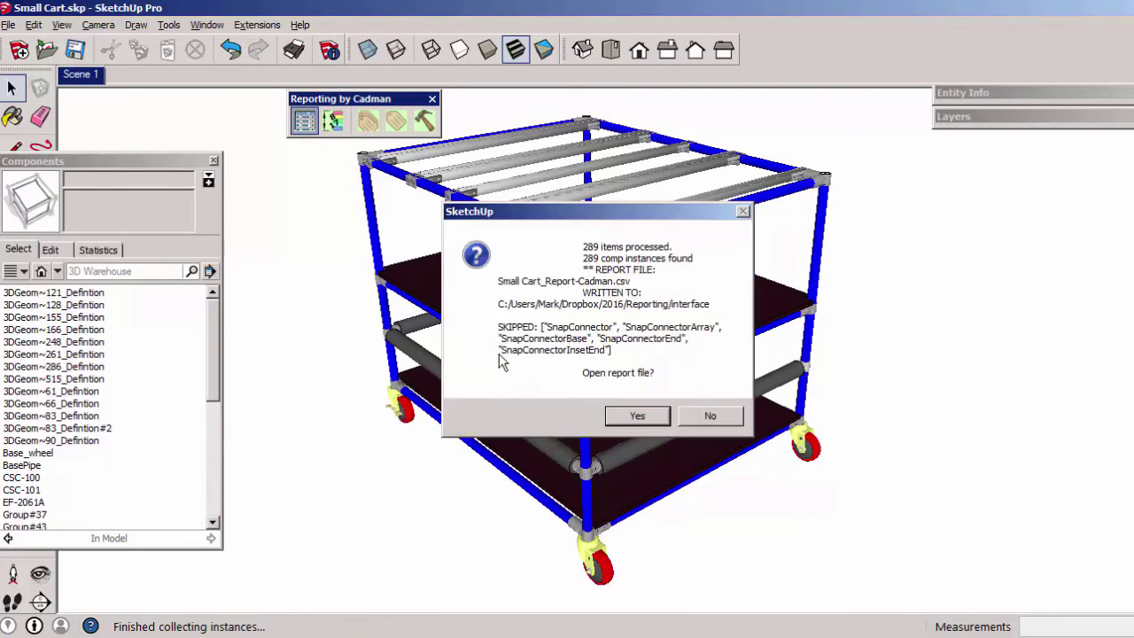
{"action": "left_click", "coordinate": [638, 416]}
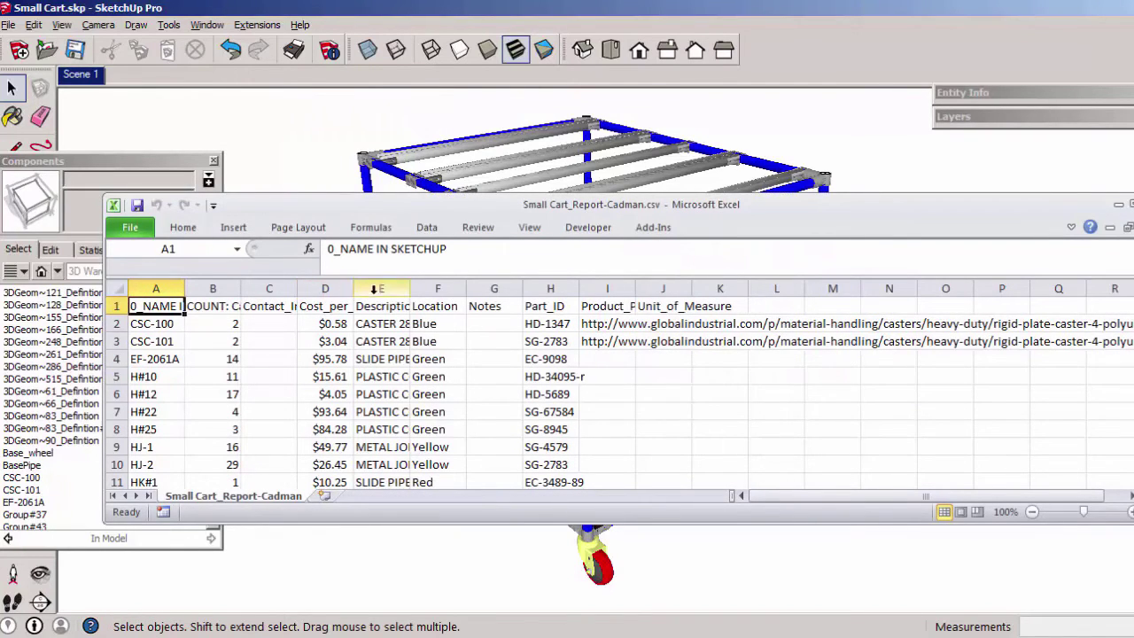
Widen Description column E to show names like CASTER 28 INSERT URETHANE 100MM SWVL
{"action": "left_click_drag", "start_coordinate": [411, 289], "coordinate": [618, 291]}
{"action": "scroll", "coordinate": [673, 356], "scroll_direction": "down", "scroll_amount": 4}
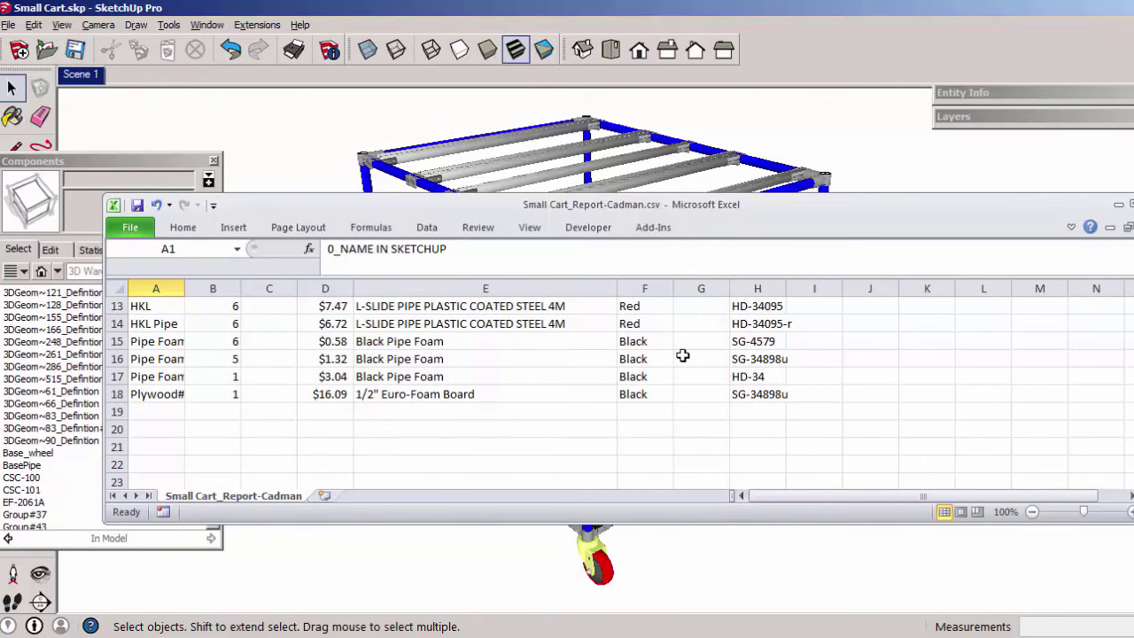
{"action": "scroll", "coordinate": [682, 355], "scroll_direction": "up", "scroll_amount": 4}
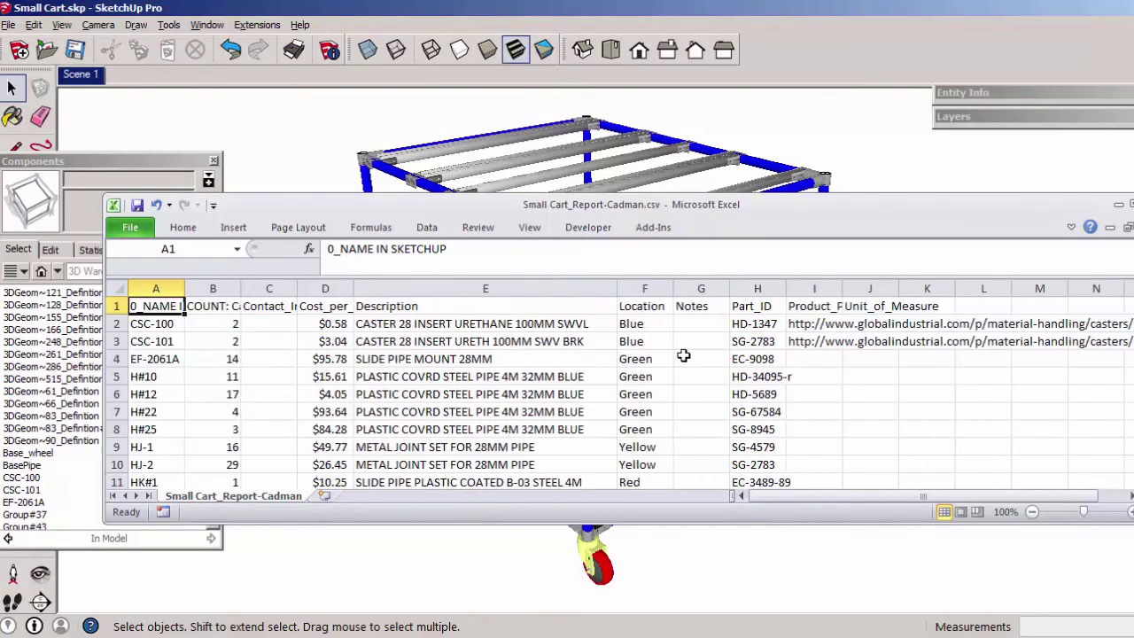
Insert a new column E before Description and enter the line-total formula =B2*D2 in E2
{"action": "right_click", "coordinate": [381, 285]}
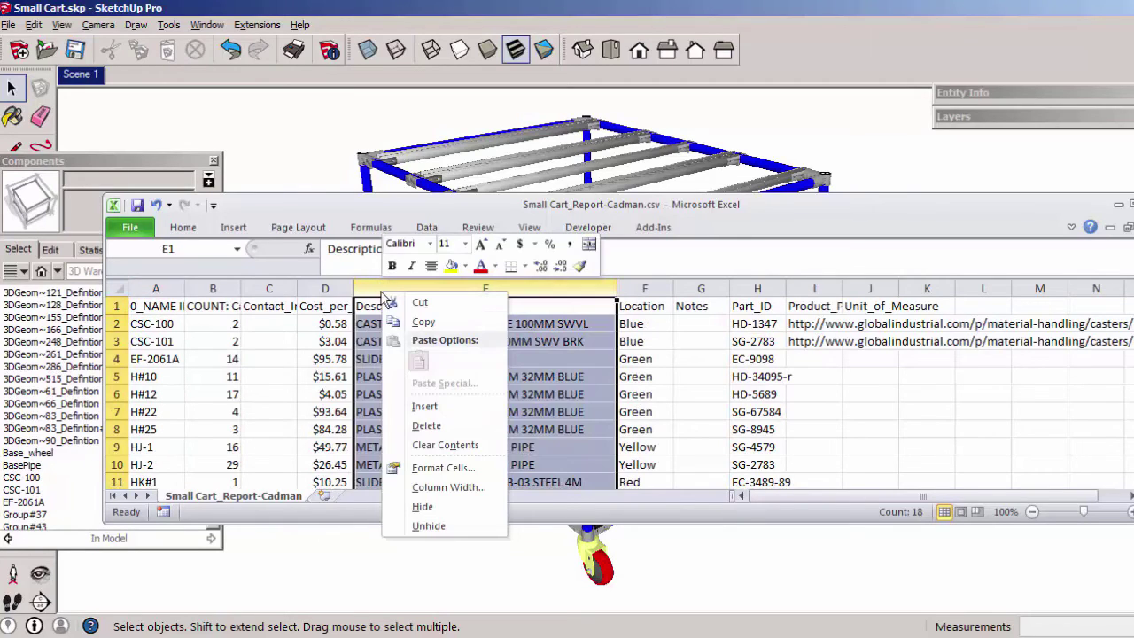
{"action": "left_click", "coordinate": [430, 403]}
{"action": "left_click", "coordinate": [390, 322]}
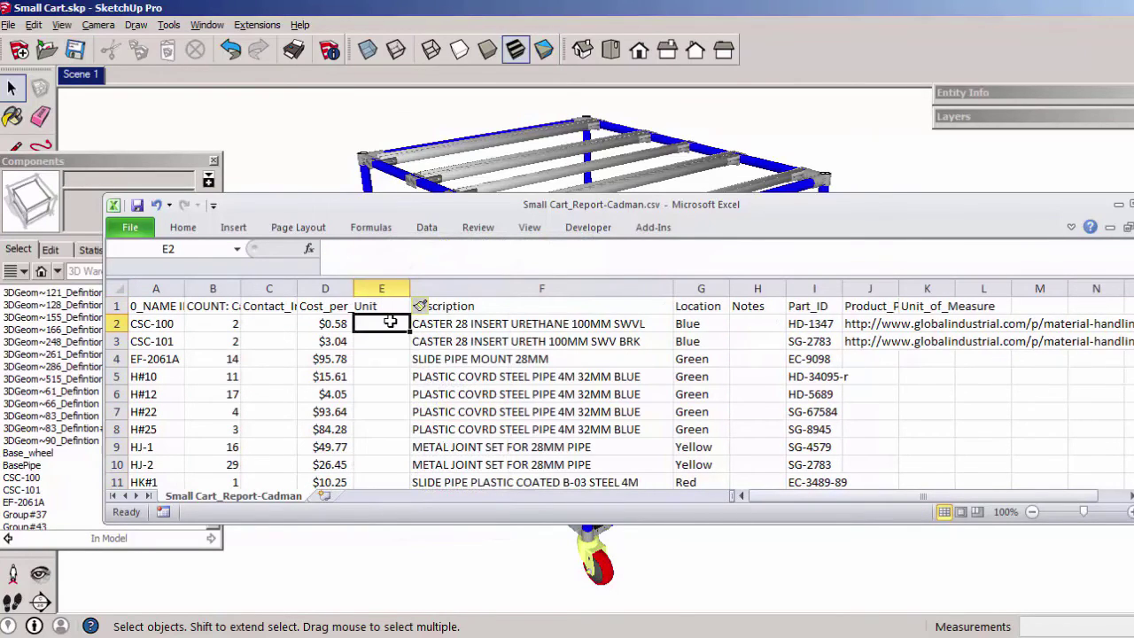
{"action": "type", "text": "="}
{"action": "left_click", "coordinate": [230, 322]}
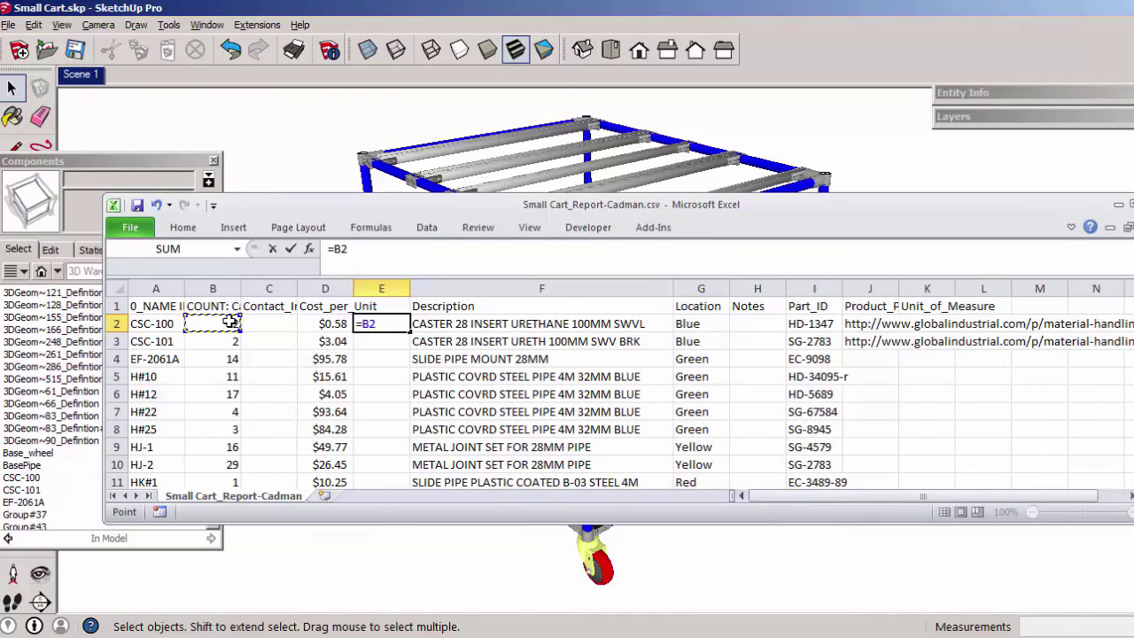
{"action": "type", "text": "*"}
{"action": "left_click", "coordinate": [327, 323]}
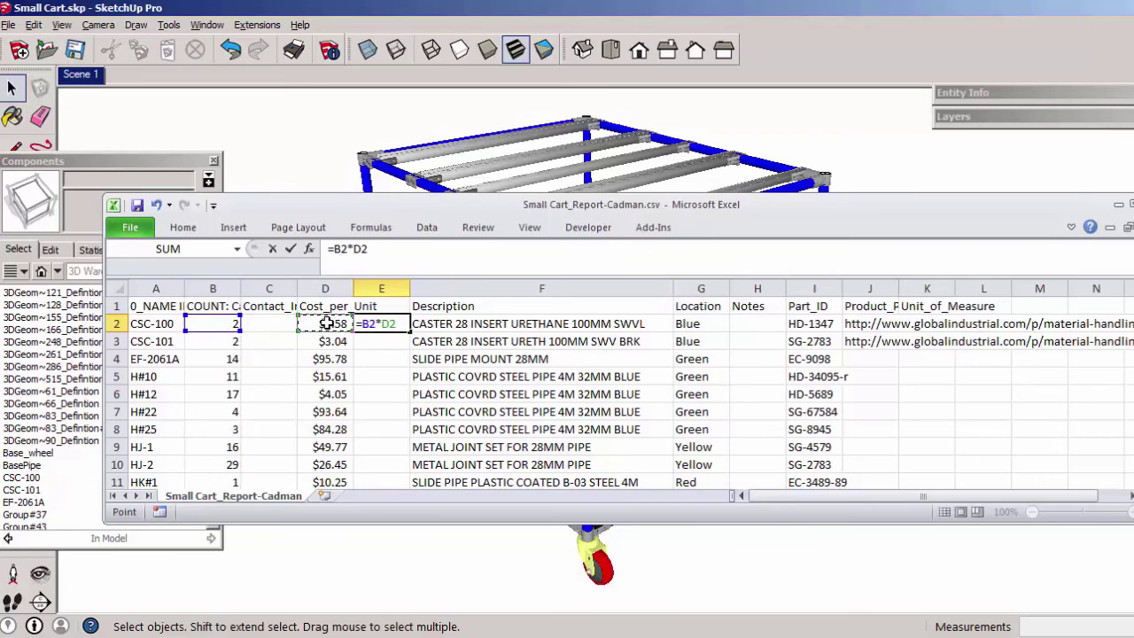
{"action": "key", "text": "Return"}
Fill the =B2*D2 line-total formula down through row 18
{"action": "left_click", "coordinate": [390, 323]}
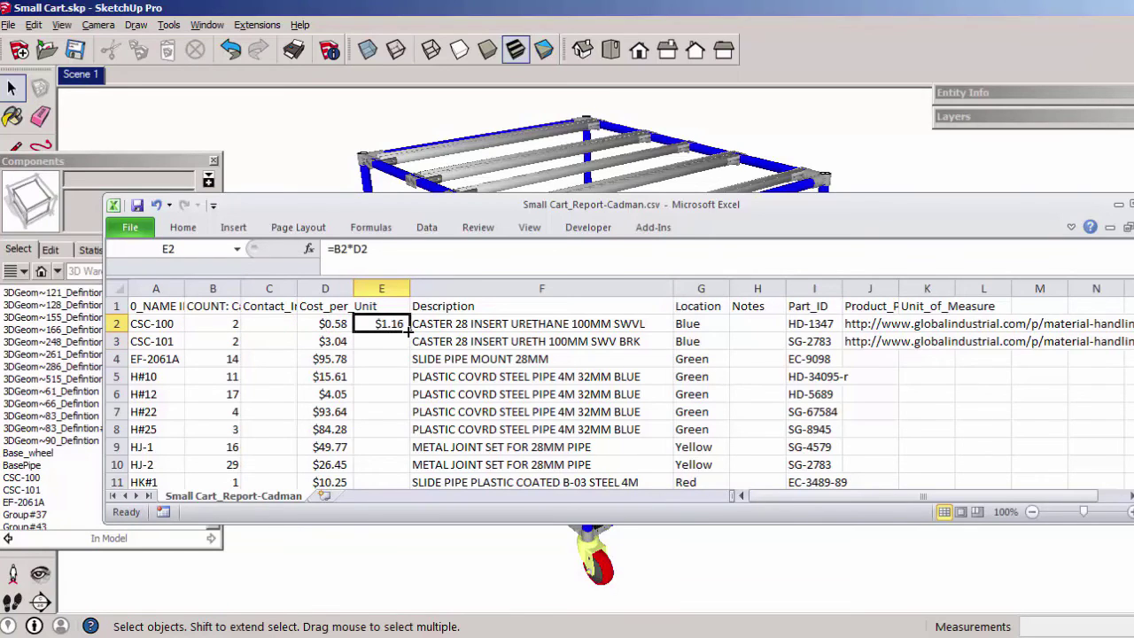
{"action": "double_click", "coordinate": [409, 332]}
{"action": "scroll", "coordinate": [375, 362], "scroll_direction": "down", "scroll_amount": 4}
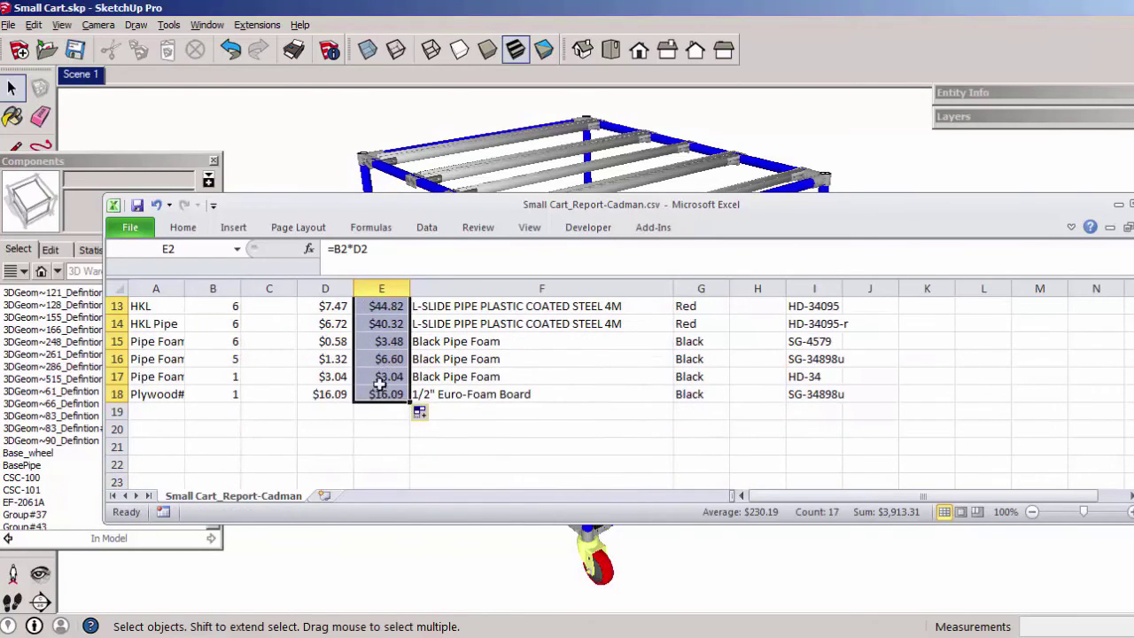
AutoSum the line totals into E20 for a $3,913.31 grand total, then minimize Excel
{"action": "left_click", "coordinate": [379, 427]}
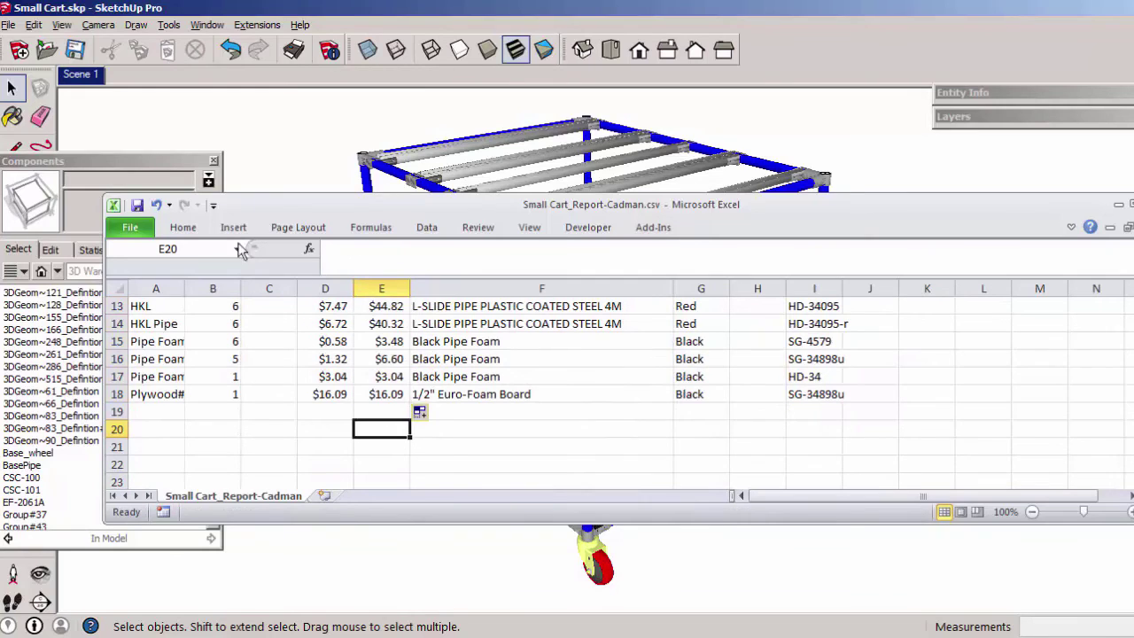
{"action": "left_click", "coordinate": [183, 227]}
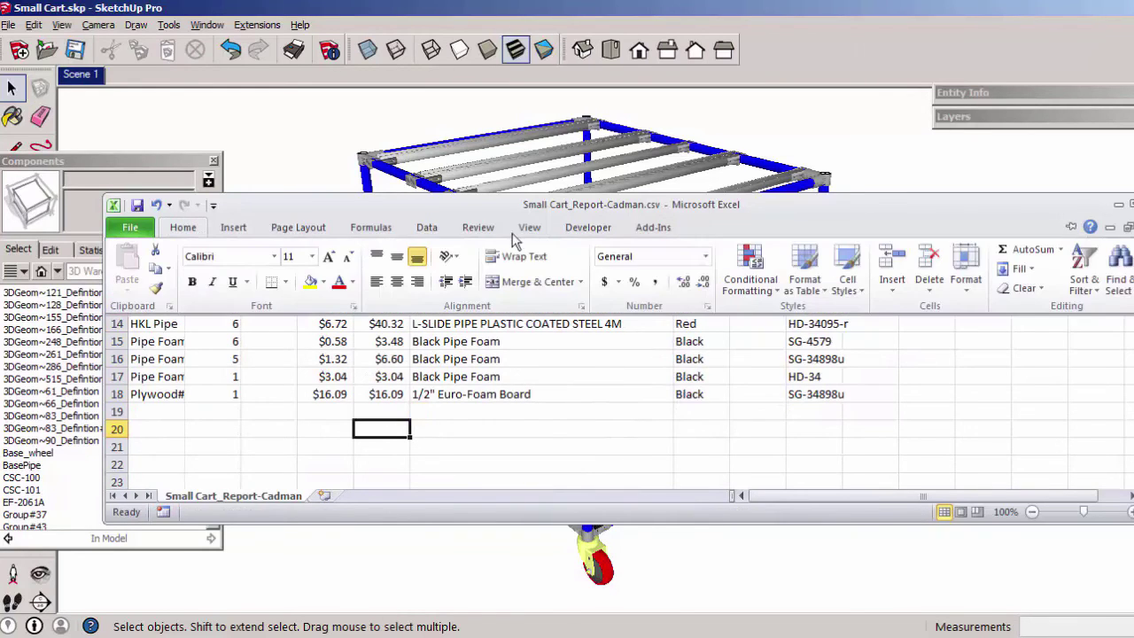
{"action": "left_click", "coordinate": [1002, 252]}
{"action": "key", "text": "Return"}
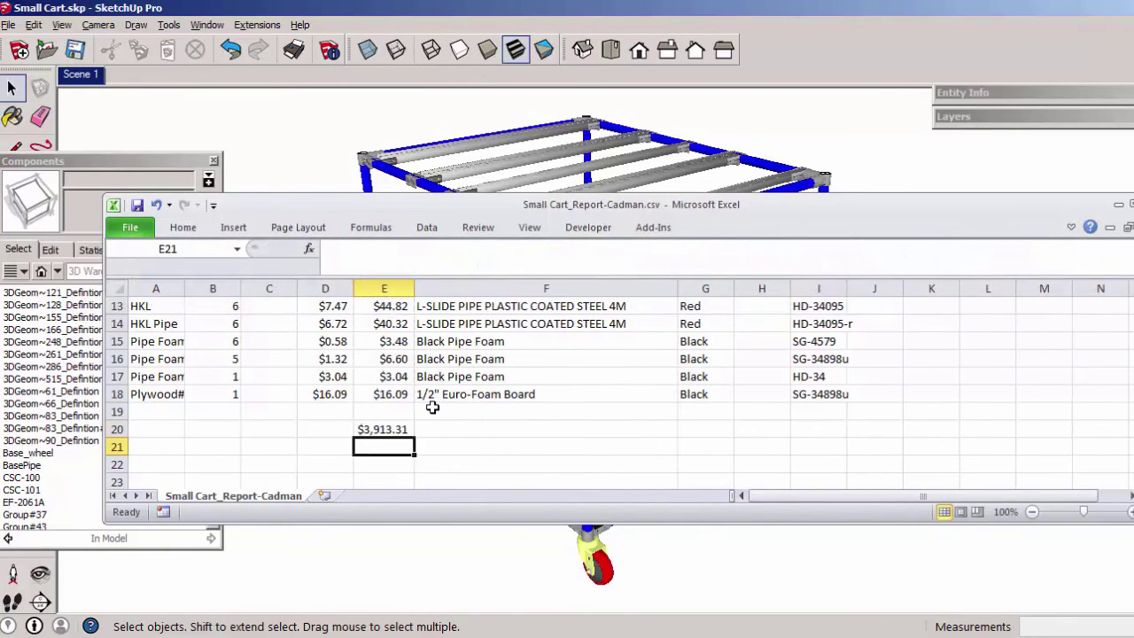
{"action": "left_click", "coordinate": [392, 430]}
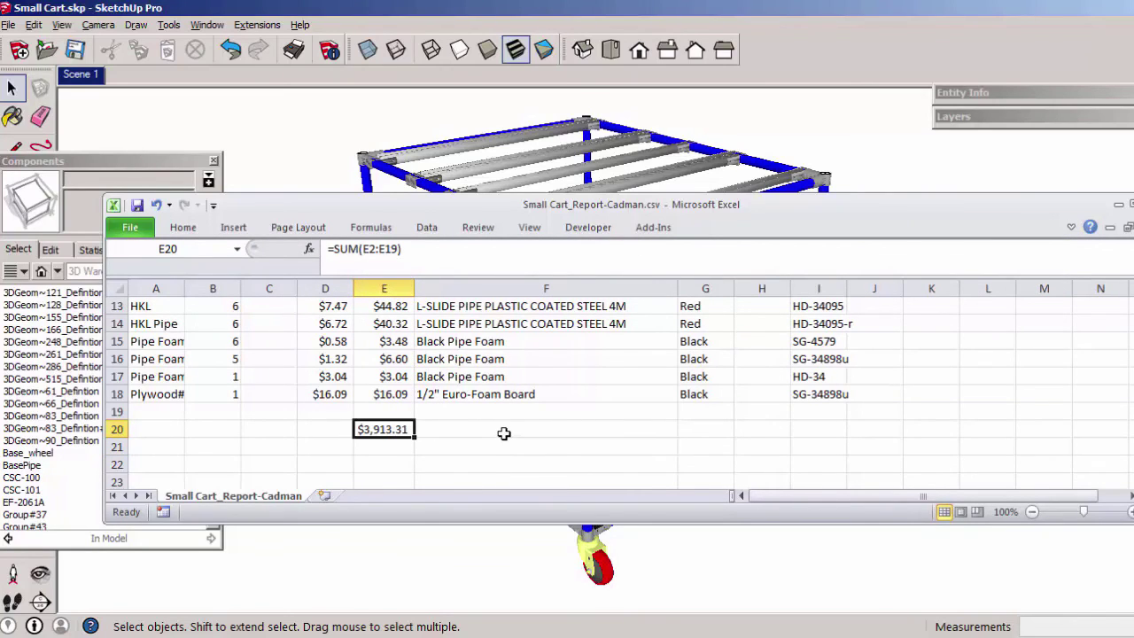
{"action": "left_click", "coordinate": [1119, 204]}
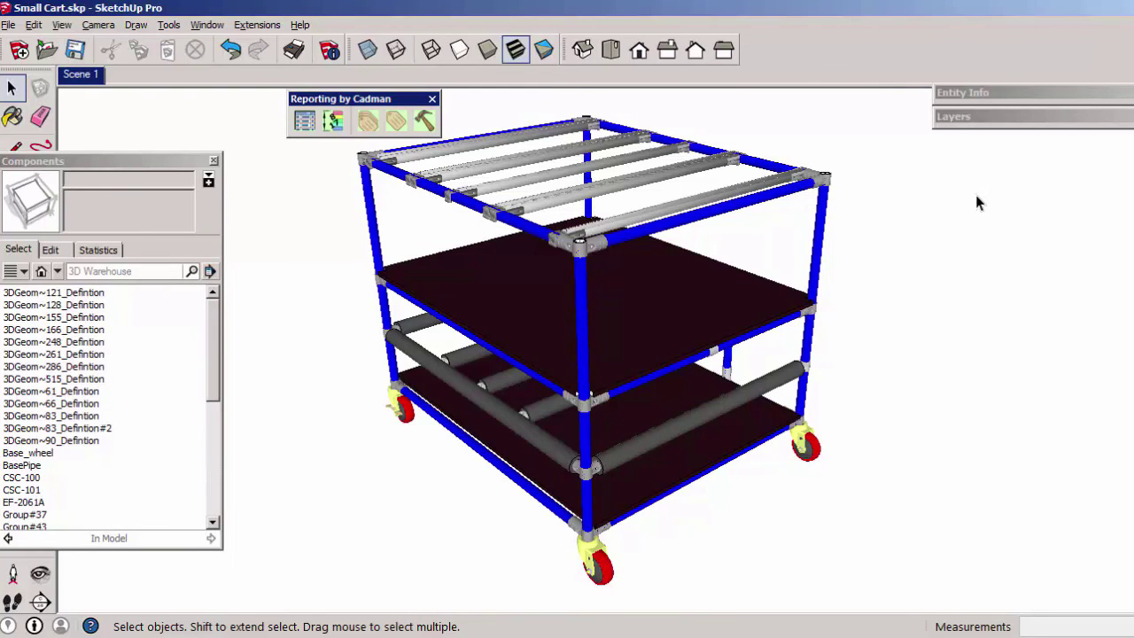